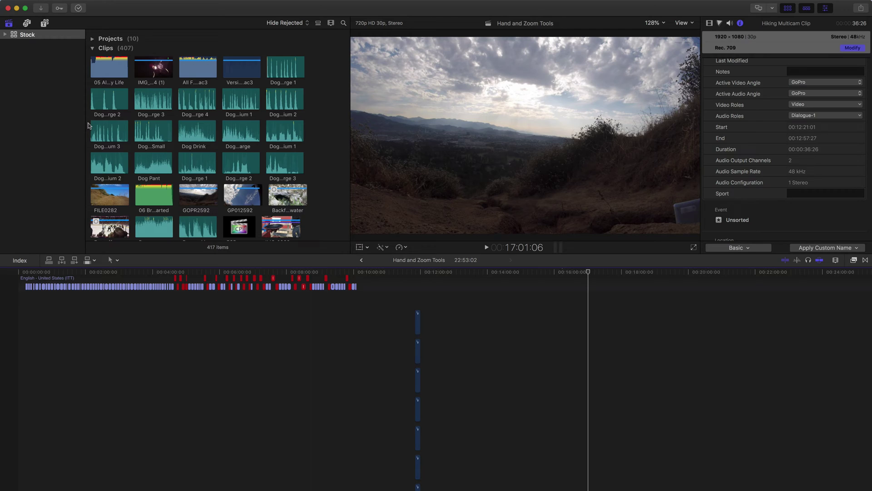
Create a new project named 'New Project' in the Stock library
{"action": "left_click", "coordinate": [68, 117]}
{"action": "left_click", "coordinate": [321, 132]}
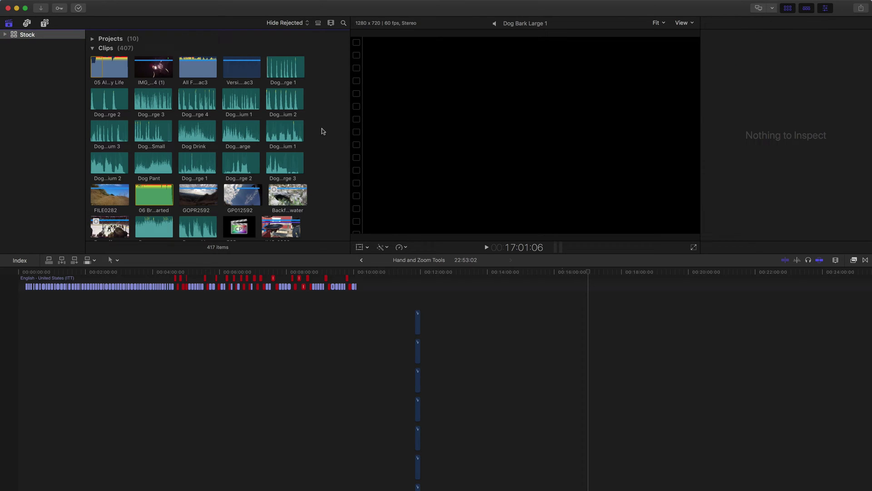
{"action": "key", "text": "super+n"}
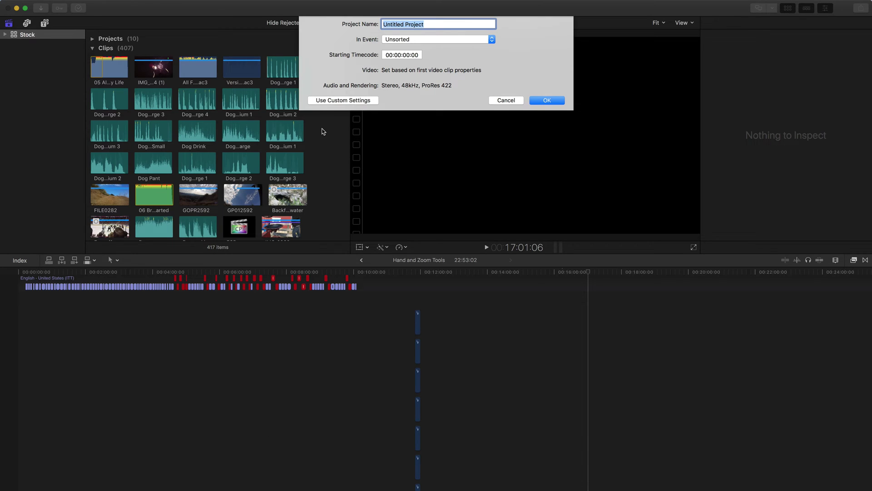
{"action": "key", "text": "shift"}
{"action": "type", "text": "New Project"}
{"action": "left_click", "coordinate": [551, 102]}
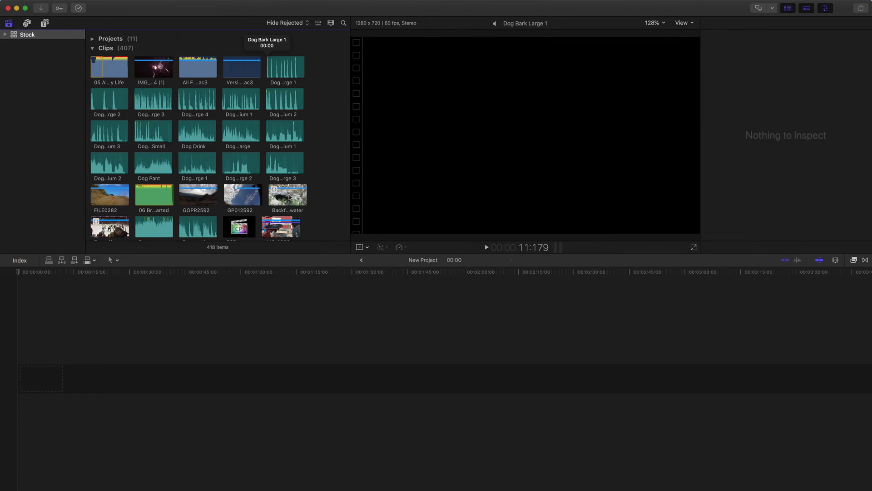
{"action": "left_click", "coordinate": [242, 196]}
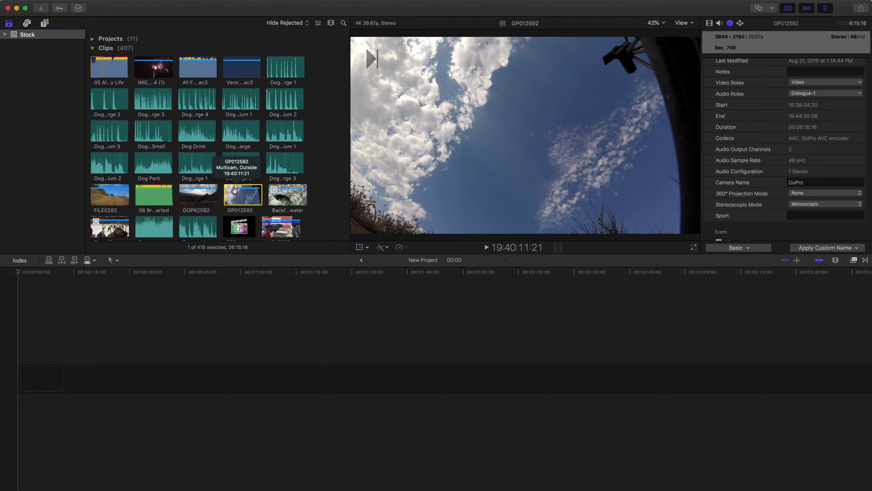
{"action": "left_click_drag", "start_coordinate": [240, 199], "coordinate": [192, 384]}
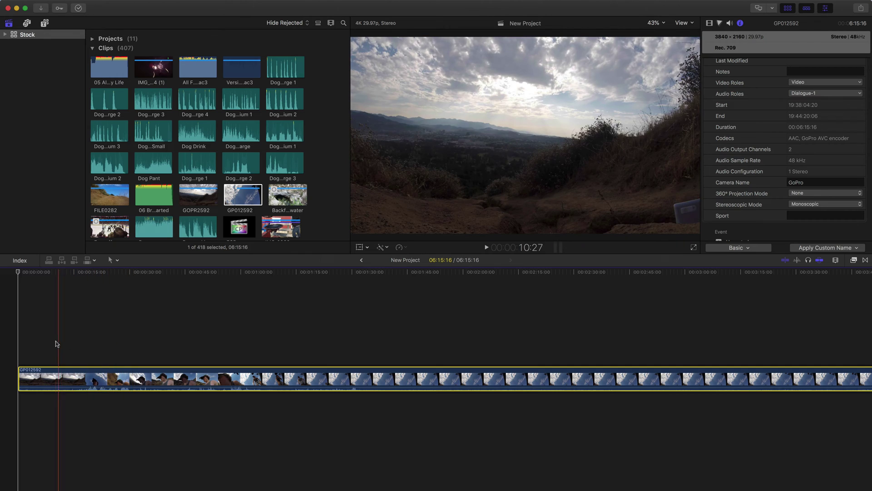
{"action": "left_click_drag", "start_coordinate": [51, 337], "coordinate": [61, 404]}
{"action": "key", "text": "BackSpace"}
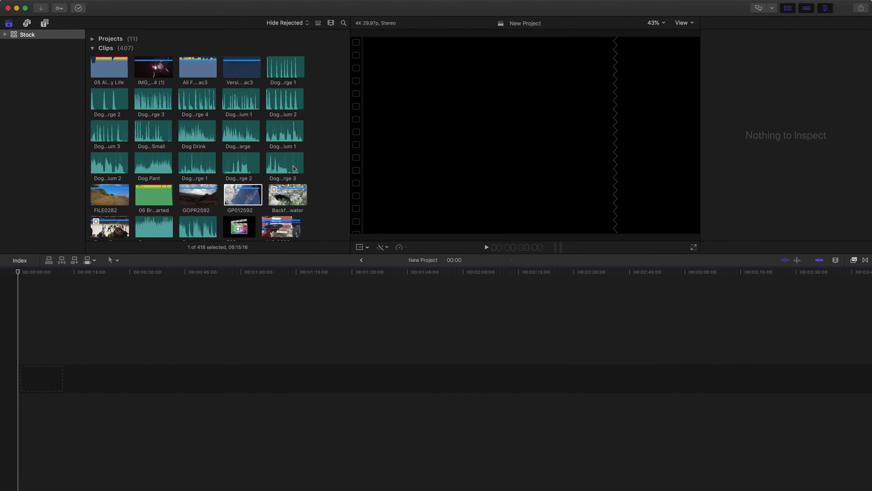
Scroll the browser past the cat and food clips to the dog stills, including the bulldog
{"action": "left_click", "coordinate": [236, 194]}
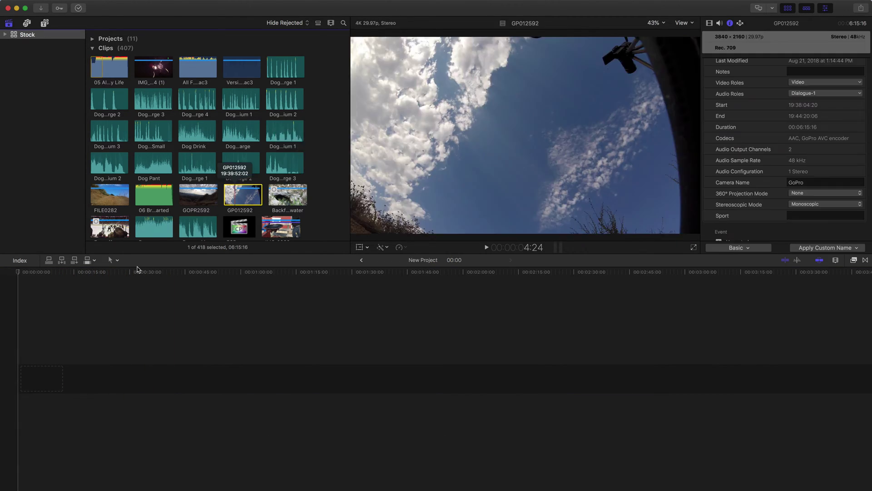
{"action": "left_click", "coordinate": [47, 267]}
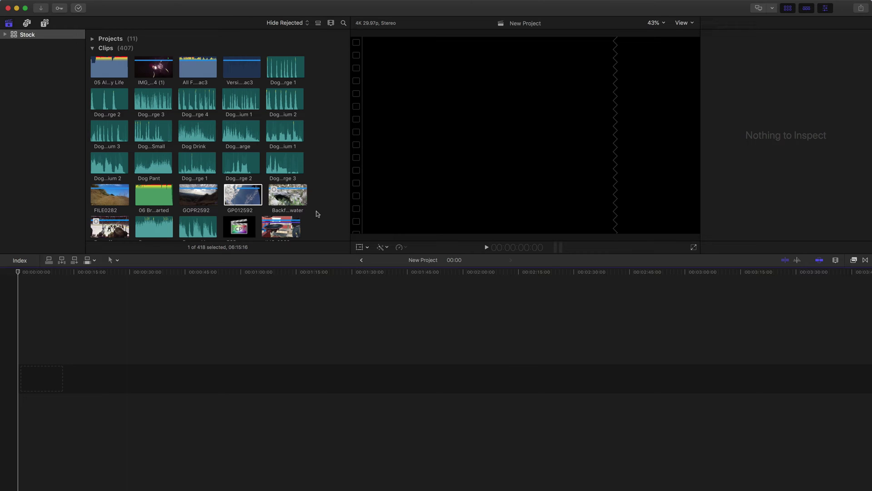
{"action": "scroll", "coordinate": [317, 211], "scroll_direction": "down", "scroll_amount": 15}
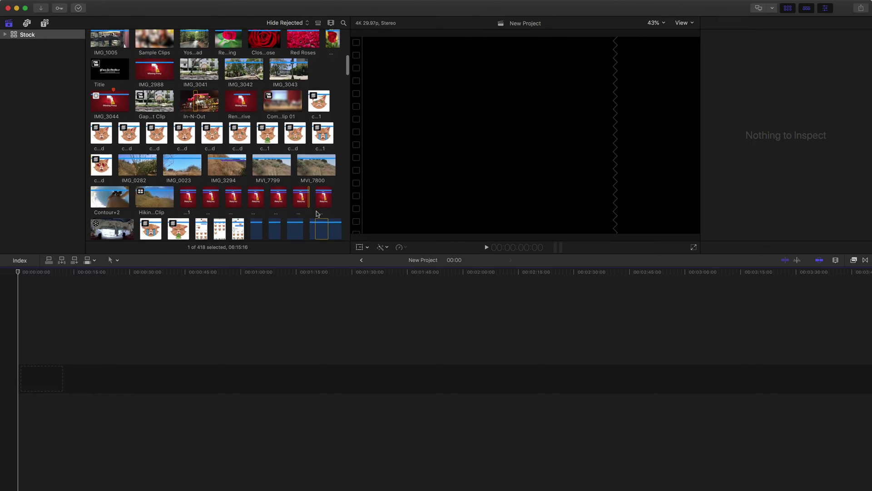
{"action": "scroll", "coordinate": [316, 213], "scroll_direction": "down", "scroll_amount": 15}
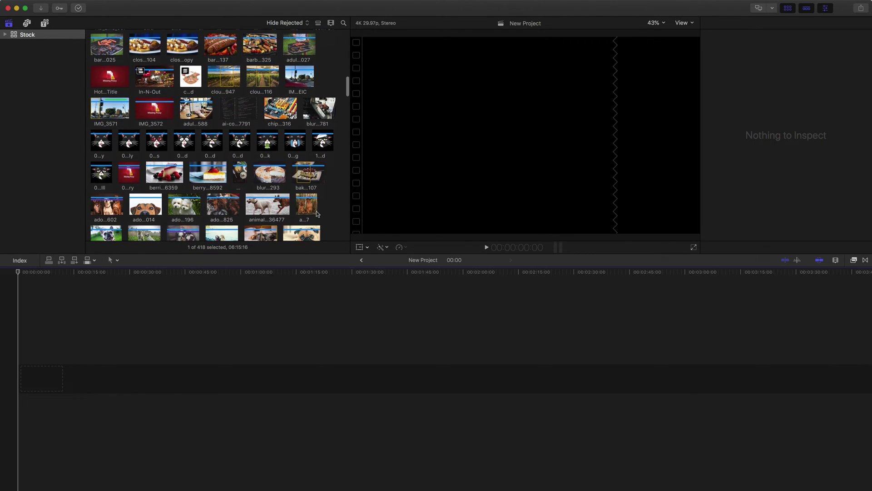
{"action": "scroll", "coordinate": [317, 212], "scroll_direction": "down", "scroll_amount": 4}
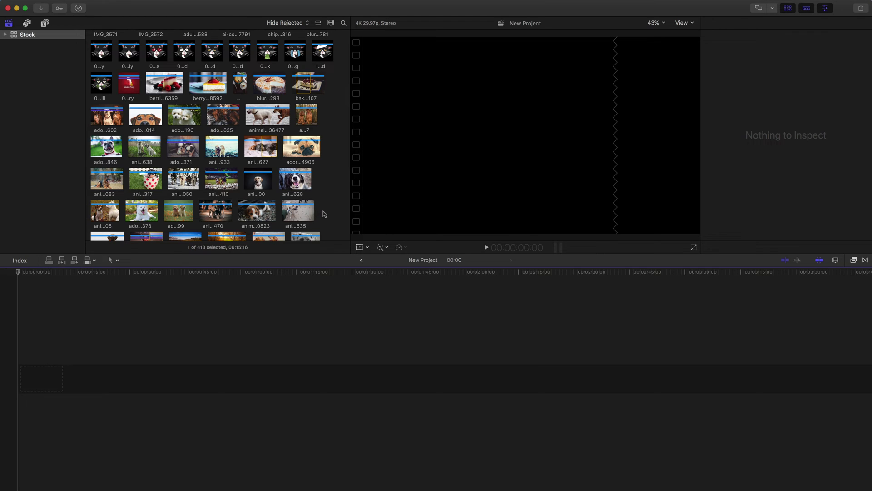
{"action": "left_click", "coordinate": [120, 146]}
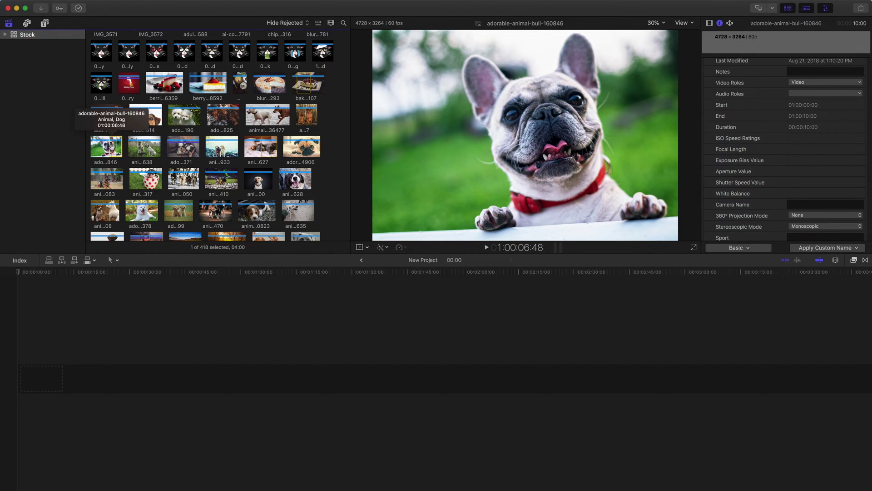
{"action": "left_click", "coordinate": [88, 267]}
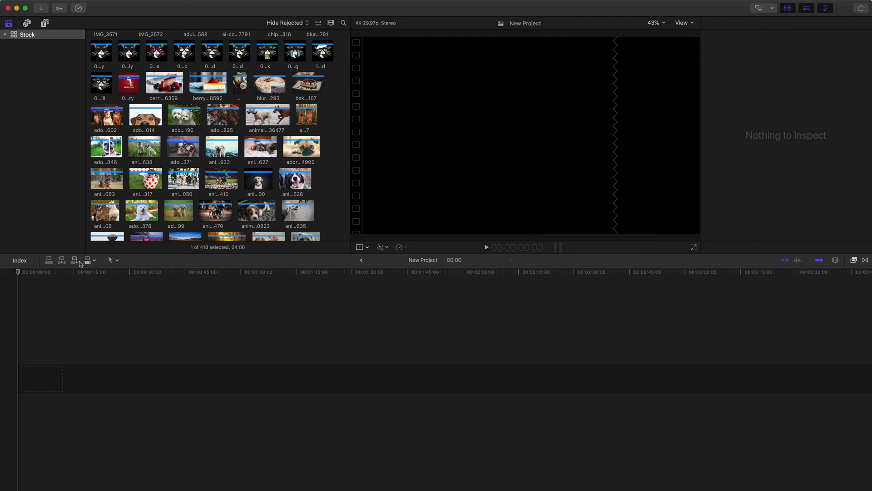
Append the adorable-animal-bull-160846 still, accepting 1080p HD 23.98p project settings
{"action": "left_click", "coordinate": [113, 148]}
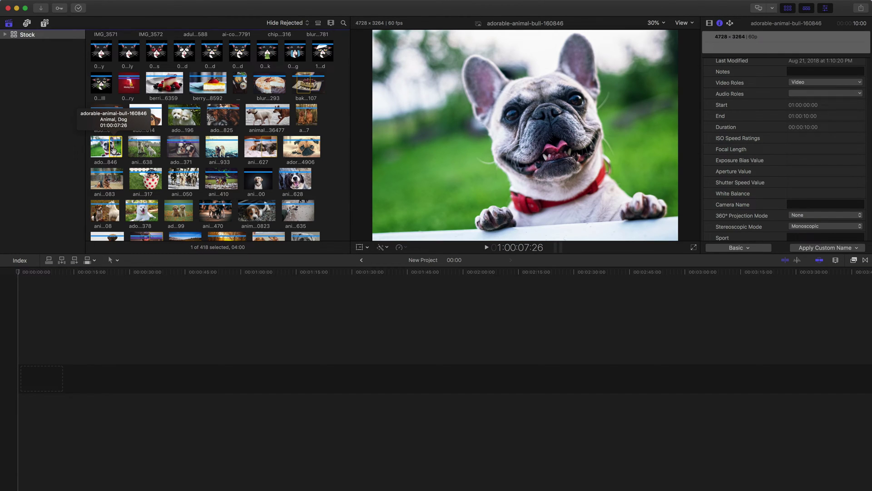
{"action": "left_click", "coordinate": [75, 261]}
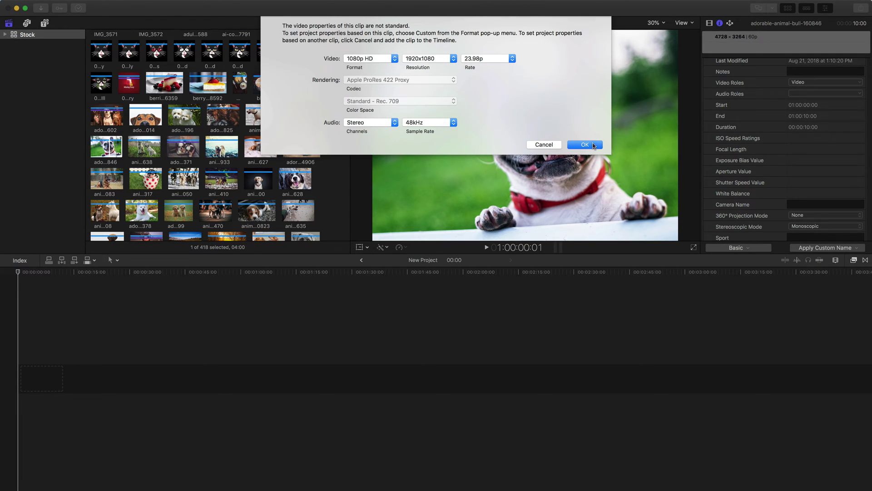
{"action": "left_click", "coordinate": [593, 145]}
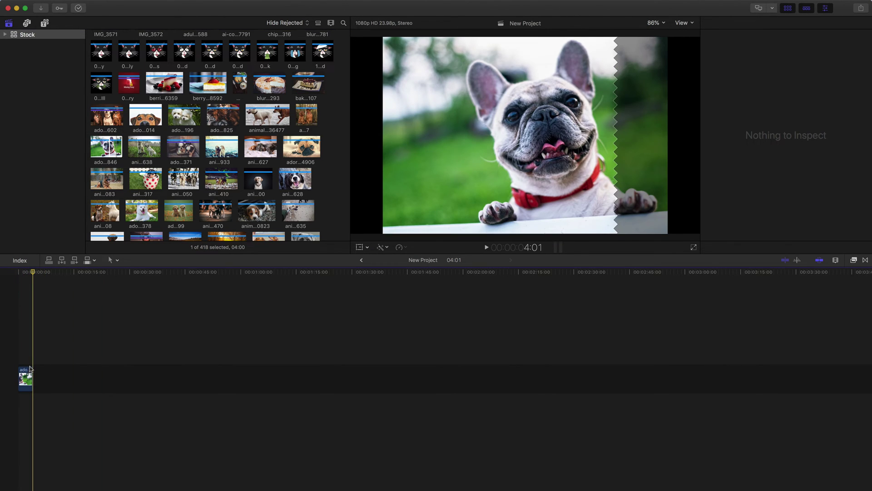
{"action": "key", "text": "super+equal"}
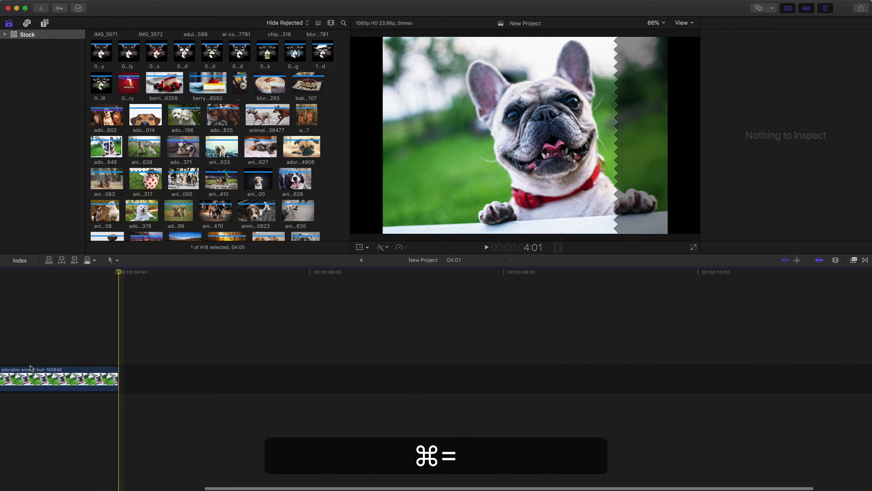
{"action": "scroll", "coordinate": [30, 368], "scroll_direction": "left", "scroll_amount": 10}
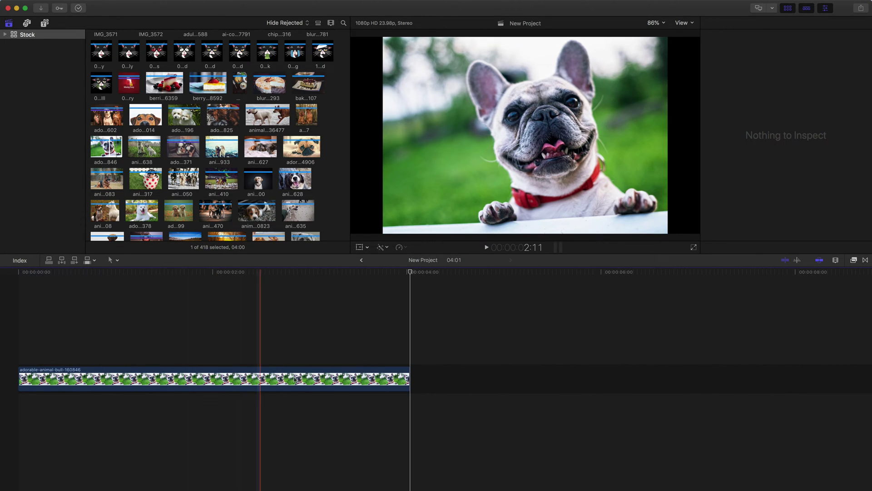
{"action": "key", "text": "super+minus"}
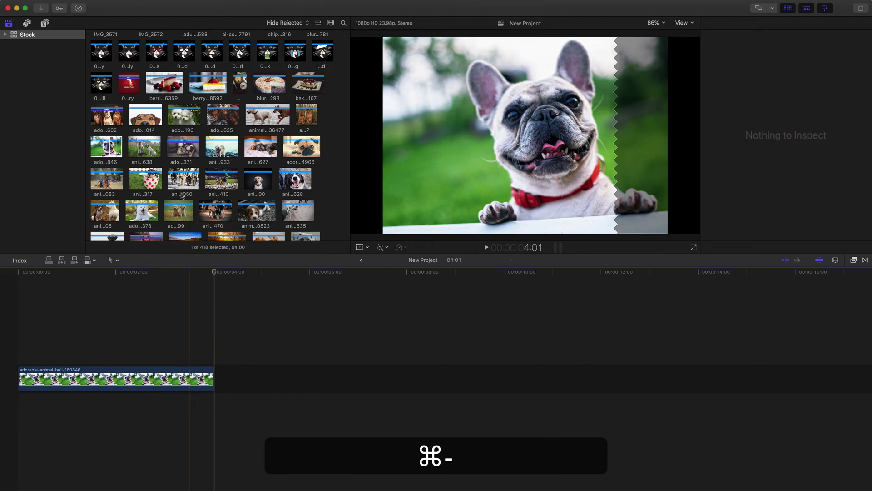
Append the animals-bed-calm-57627 and adorable-animal-breed-374906 pug stills after the bulldog
{"action": "key", "text": "super+4"}
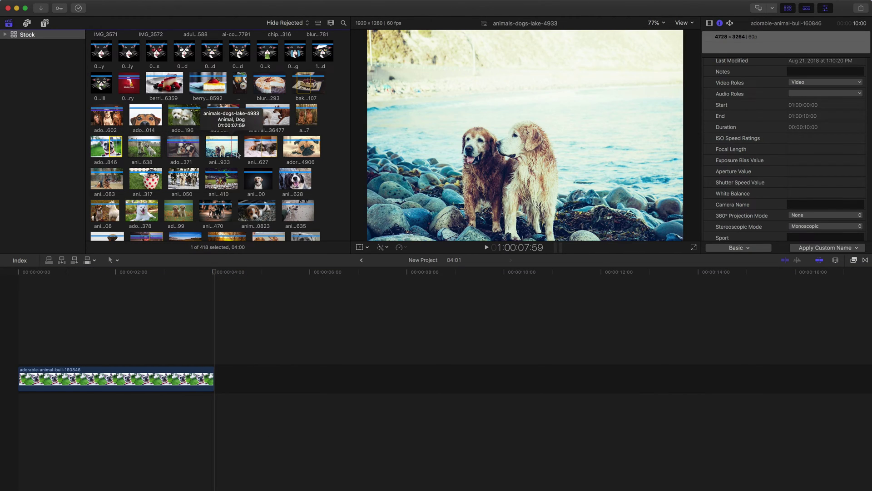
{"action": "left_click", "coordinate": [270, 146]}
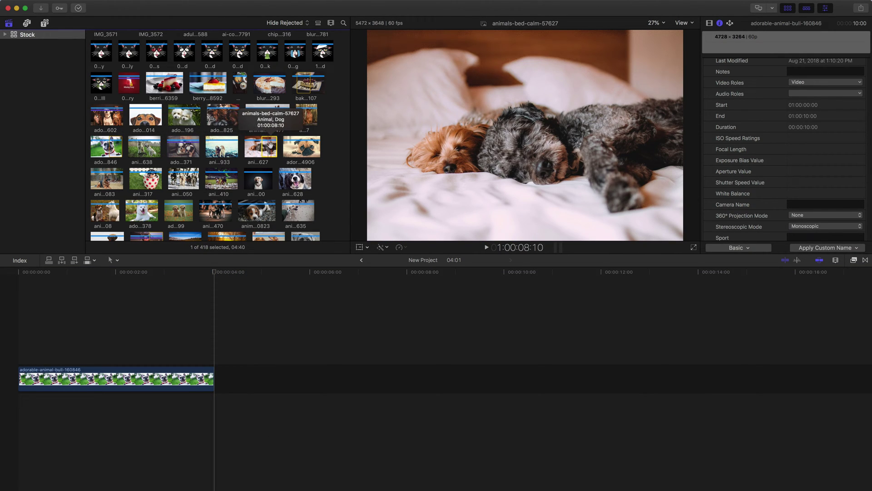
{"action": "left_click", "coordinate": [75, 261]}
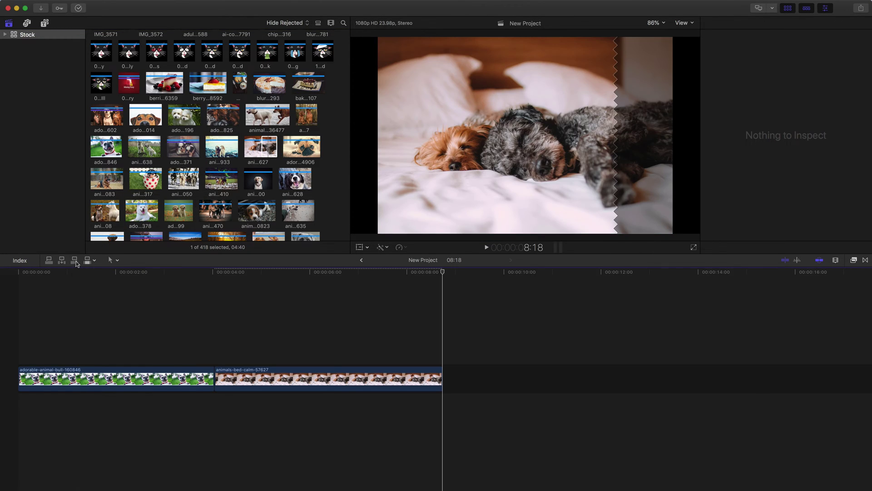
{"action": "left_click", "coordinate": [302, 152]}
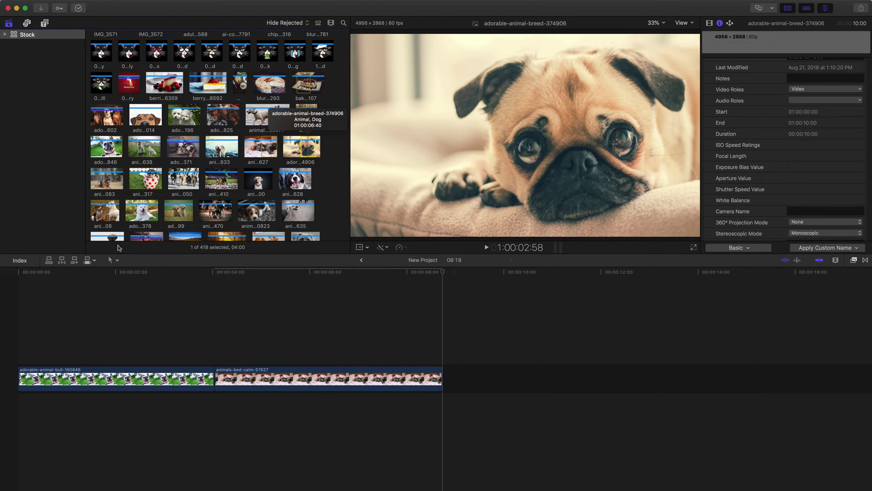
{"action": "left_click", "coordinate": [76, 262]}
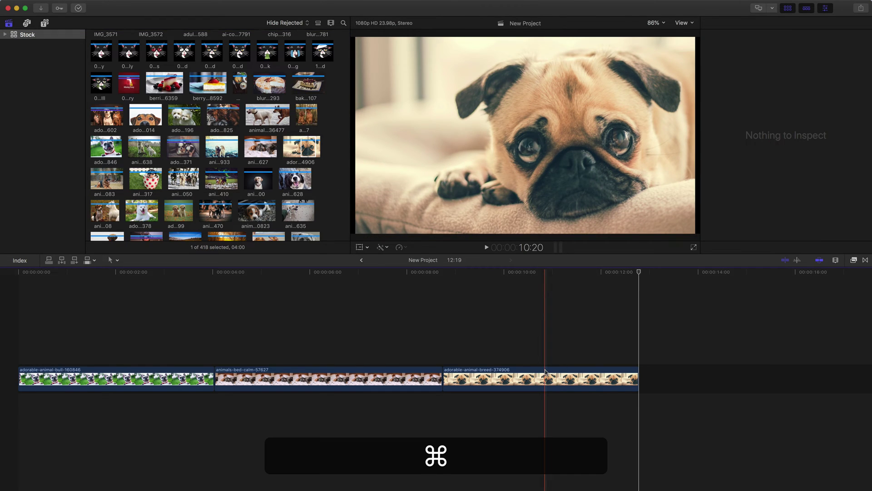
{"action": "key", "text": "super+minus"}
{"action": "key", "text": "super+minus"}
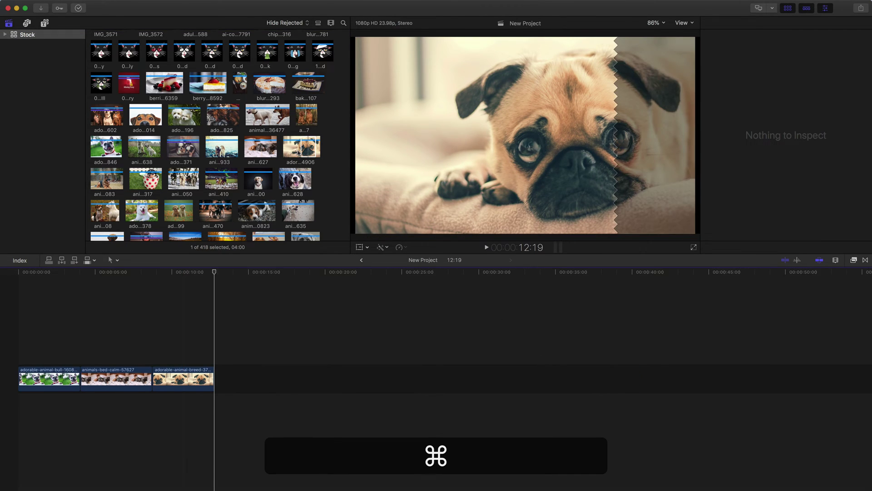
{"action": "left_click", "coordinate": [294, 151]}
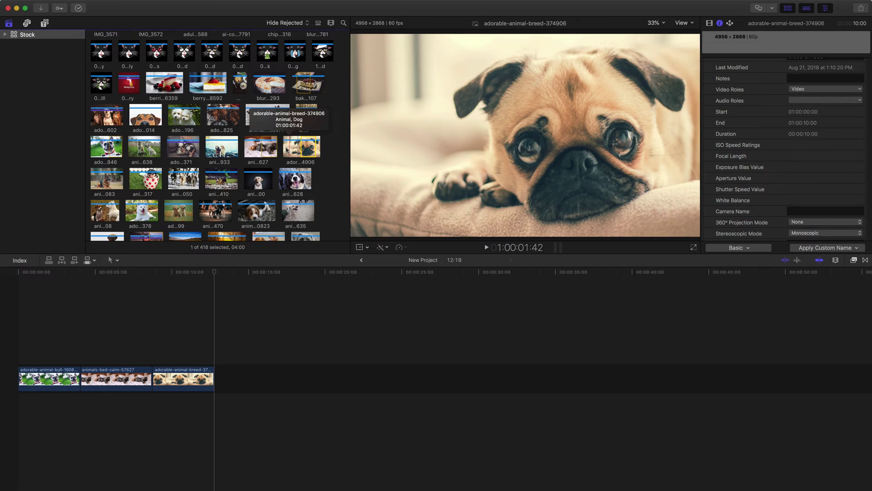
{"action": "left_click", "coordinate": [82, 308]}
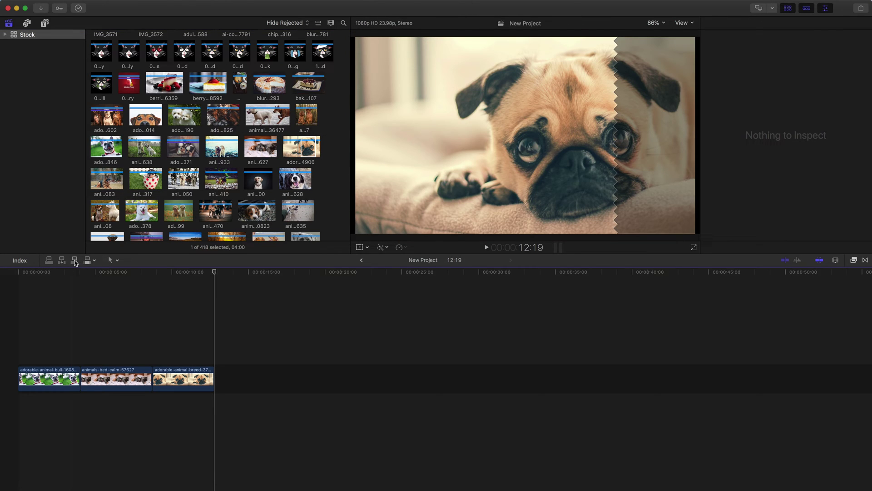
Append the German shepherd, chihuahua, sled dogs and three more stills ending with blur-canine
{"action": "left_click", "coordinate": [116, 175]}
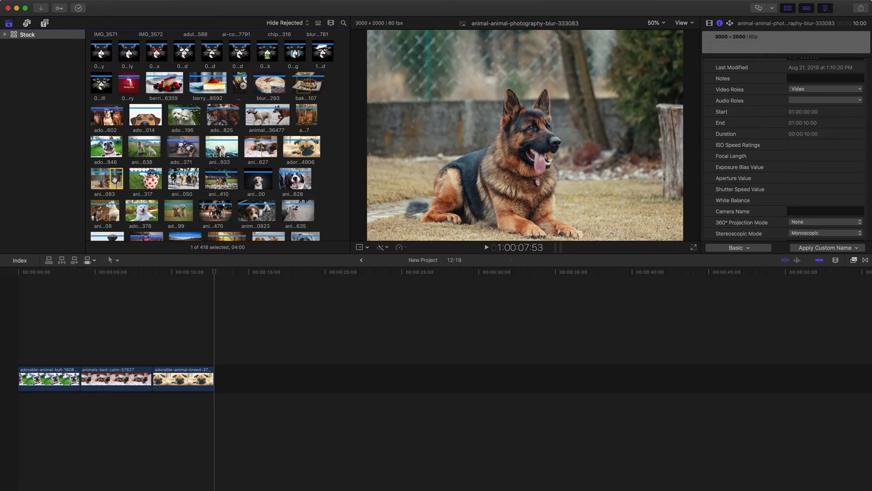
{"action": "key", "text": "e"}
{"action": "left_click", "coordinate": [145, 179]}
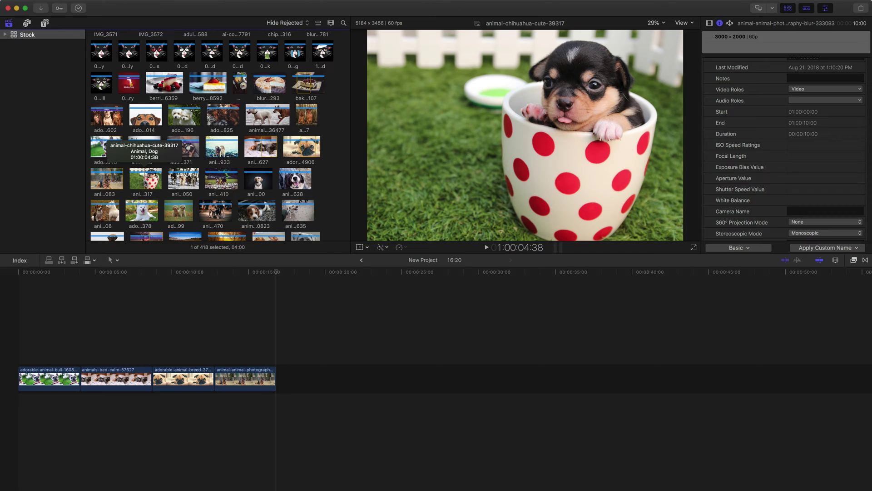
{"action": "key", "text": "e"}
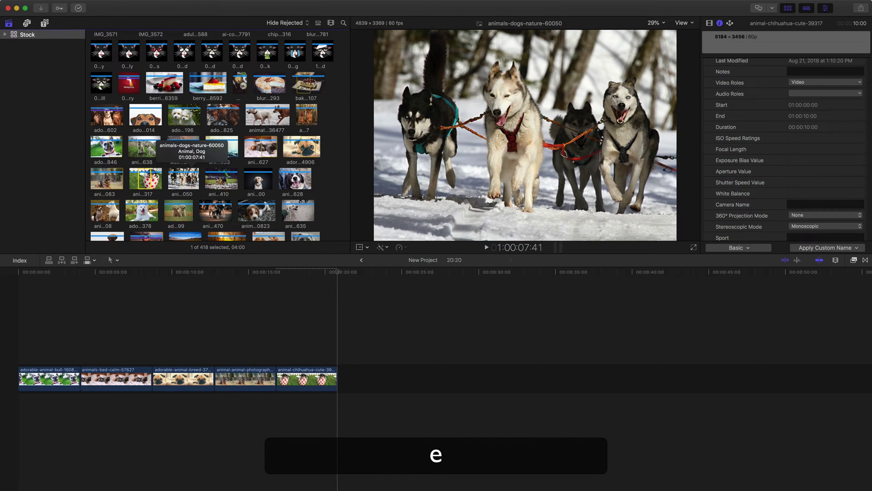
{"action": "left_click", "coordinate": [190, 181]}
{"action": "key", "text": "e"}
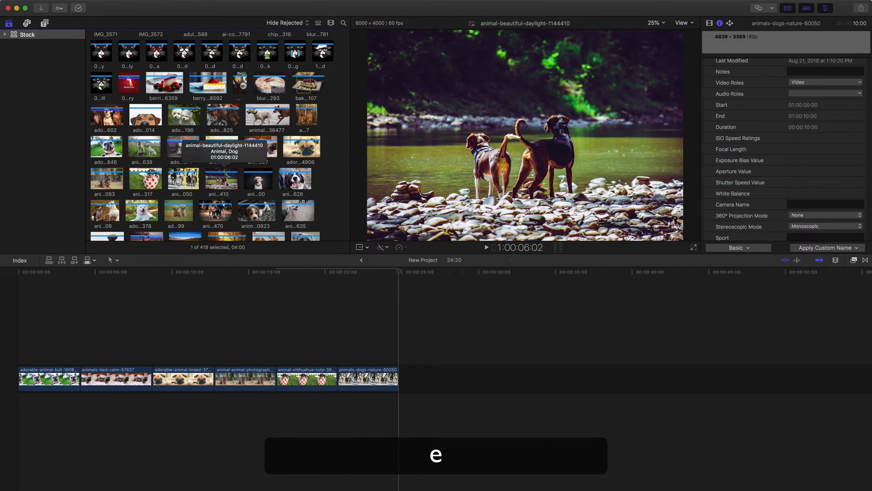
{"action": "left_click", "coordinate": [222, 180]}
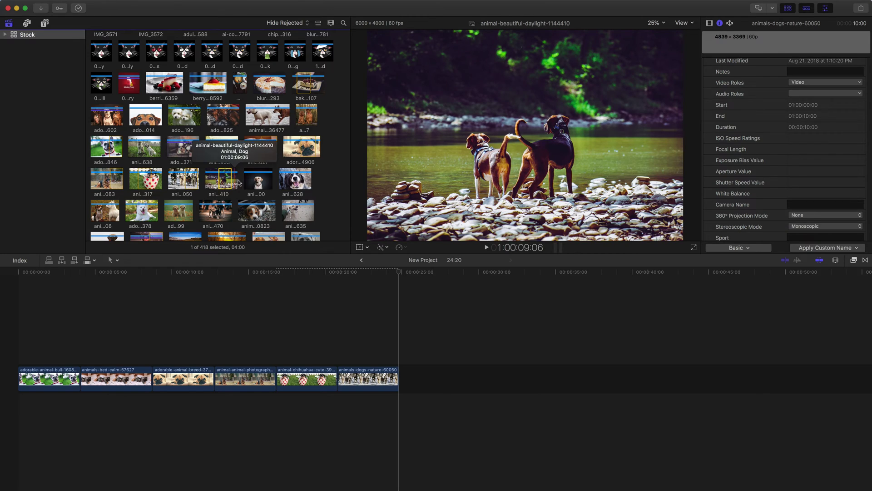
{"action": "left_click", "coordinate": [296, 181], "text": "shift"}
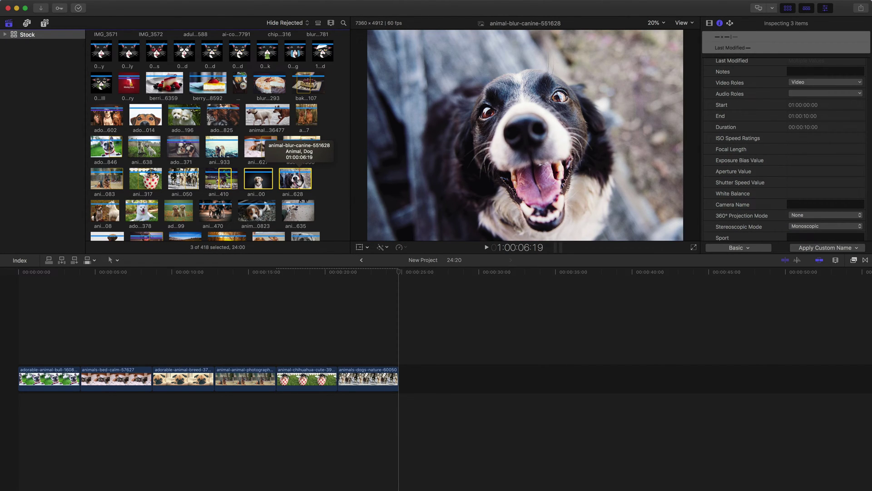
{"action": "key", "text": "e"}
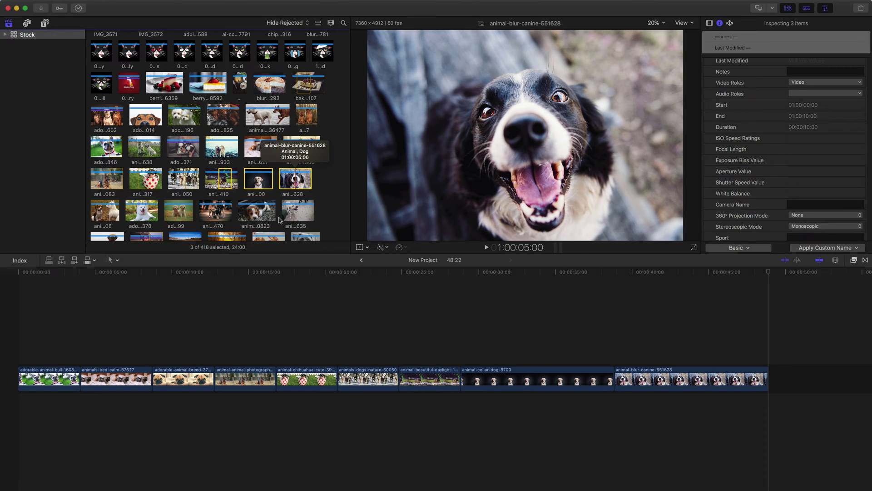
Append the adorable-animal-breed-1108099 golden puppies still after the blur-canine clip
{"action": "left_click", "coordinate": [253, 273]}
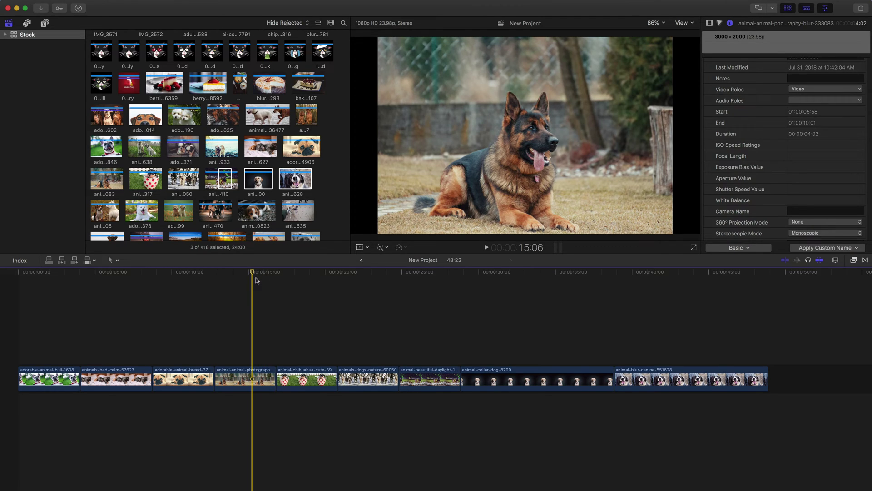
{"action": "left_click", "coordinate": [307, 272]}
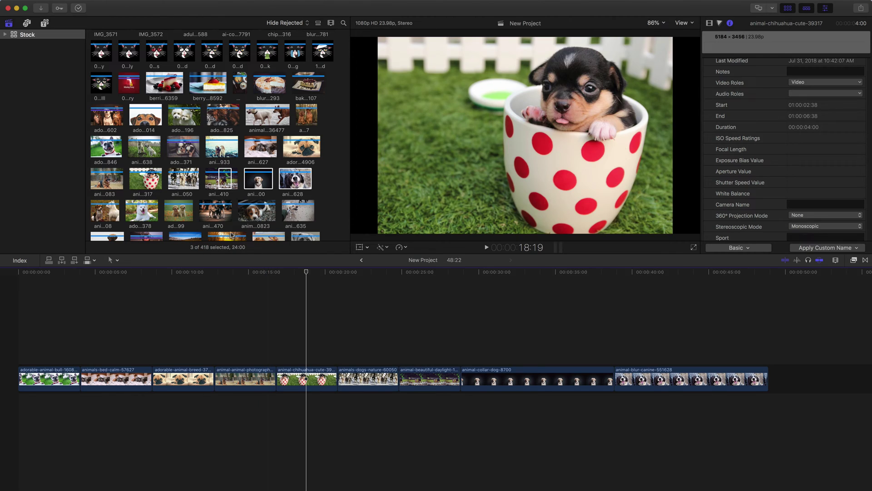
{"action": "left_click", "coordinate": [180, 214]}
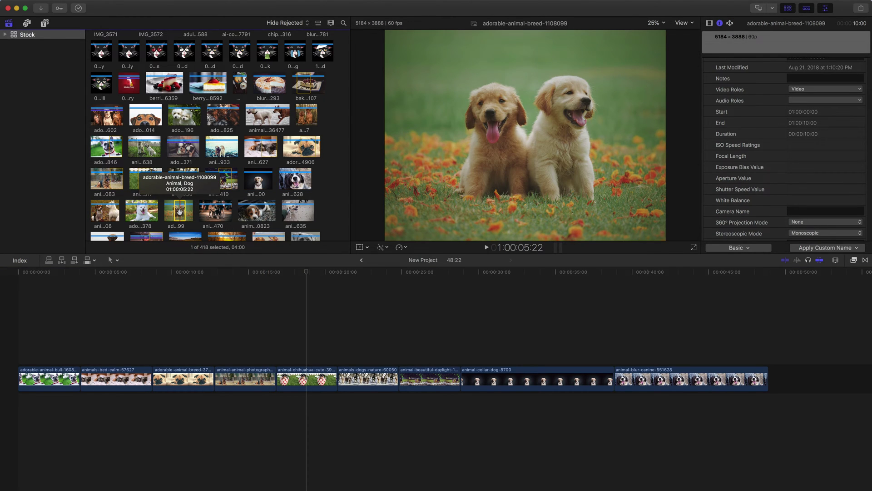
{"action": "key", "text": "e"}
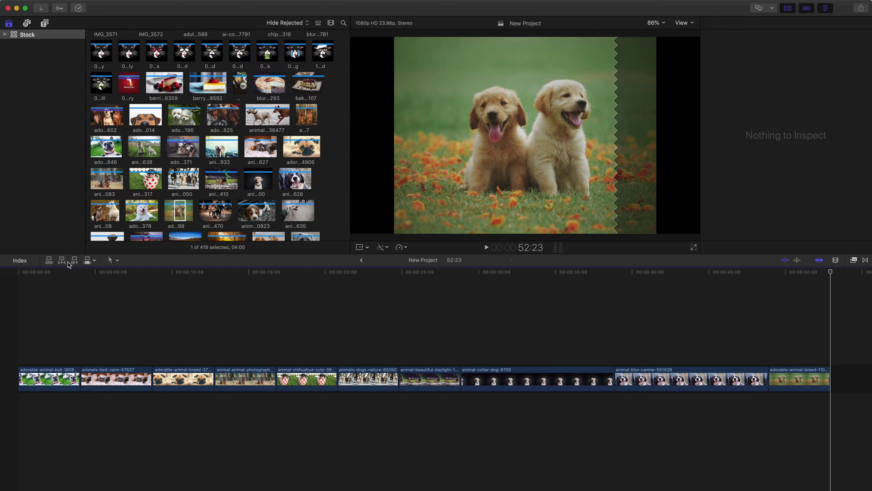
Insert the biting dogs, beagle puppy and labrador-with-stick stills at the project end
{"action": "key", "text": "super+4"}
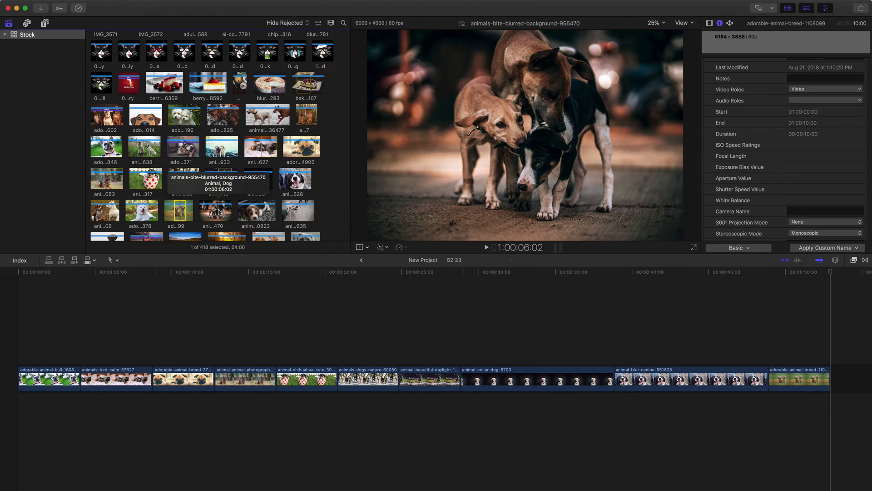
{"action": "left_click", "coordinate": [63, 262]}
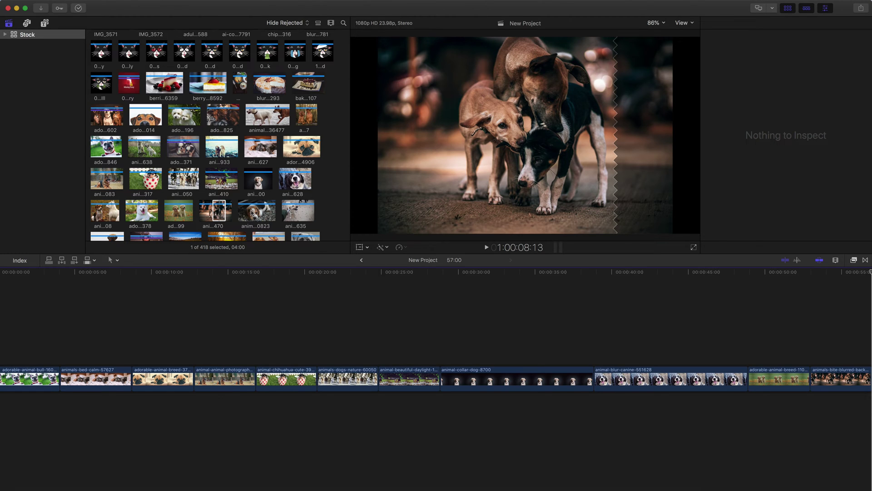
{"action": "left_click", "coordinate": [252, 212]}
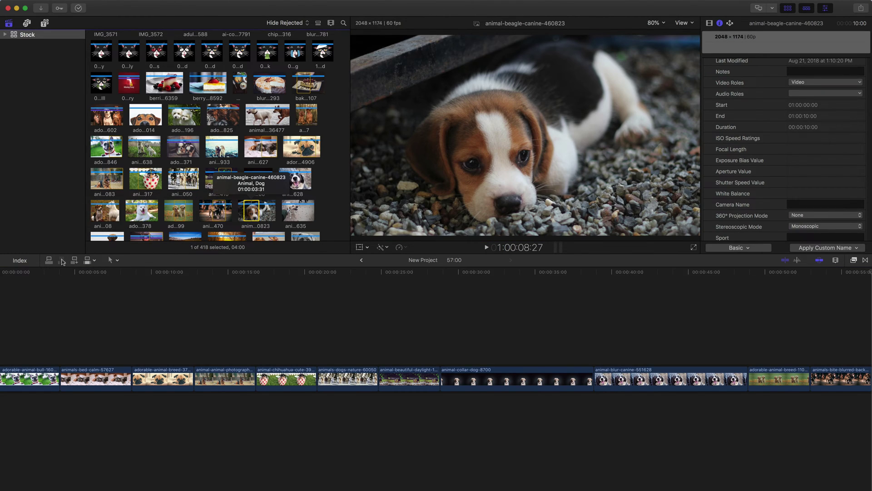
{"action": "left_click", "coordinate": [62, 261]}
{"action": "left_click", "coordinate": [296, 207]}
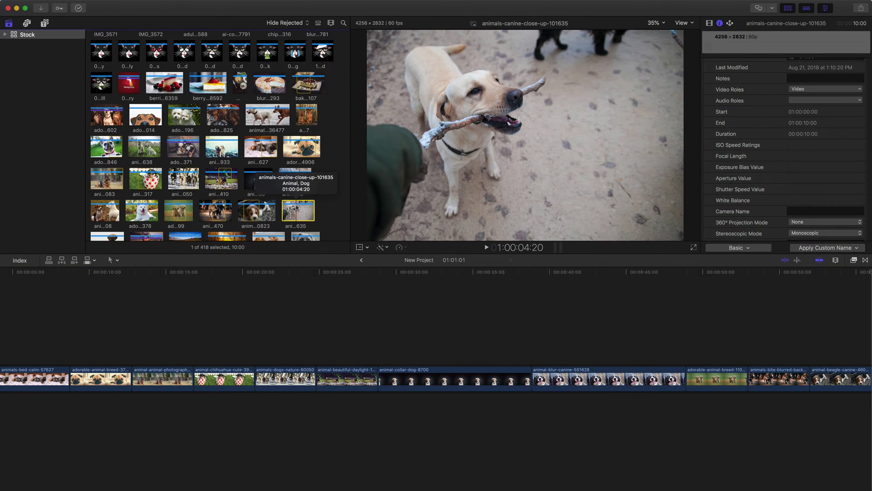
{"action": "key", "text": "w"}
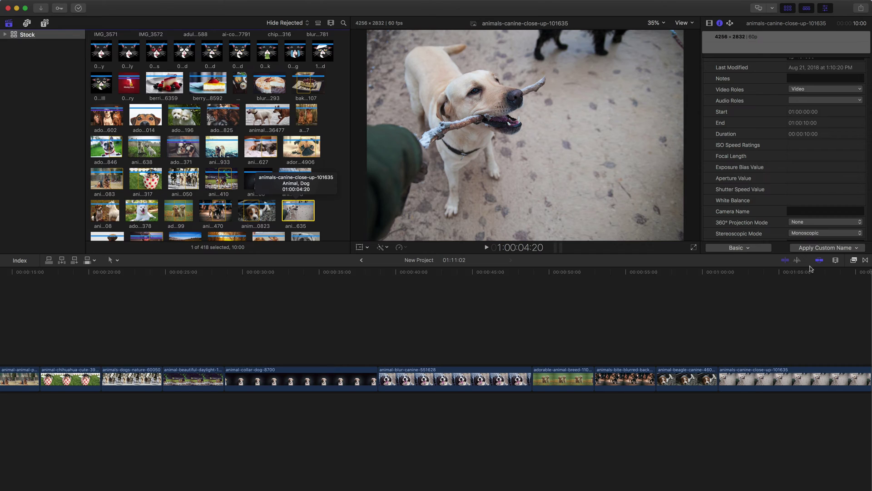
Insert the corgi still at the start of the blur-canine clip
{"action": "left_click", "coordinate": [812, 290]}
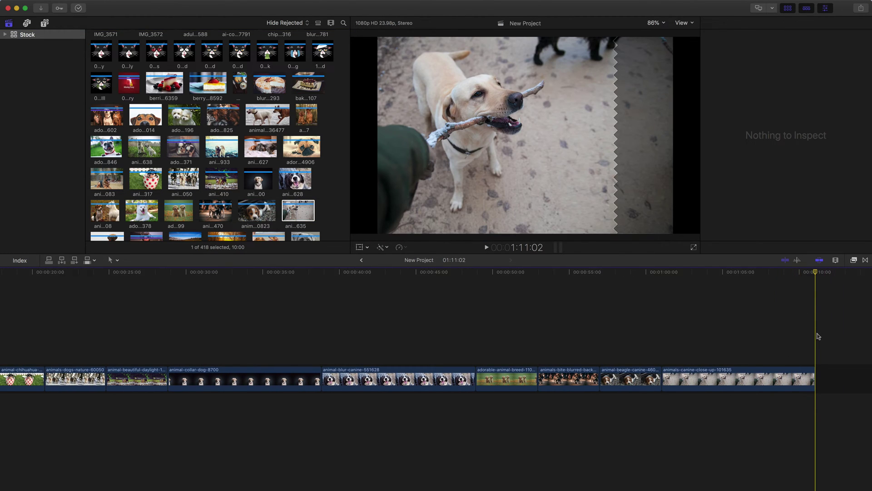
{"action": "left_click", "coordinate": [507, 273]}
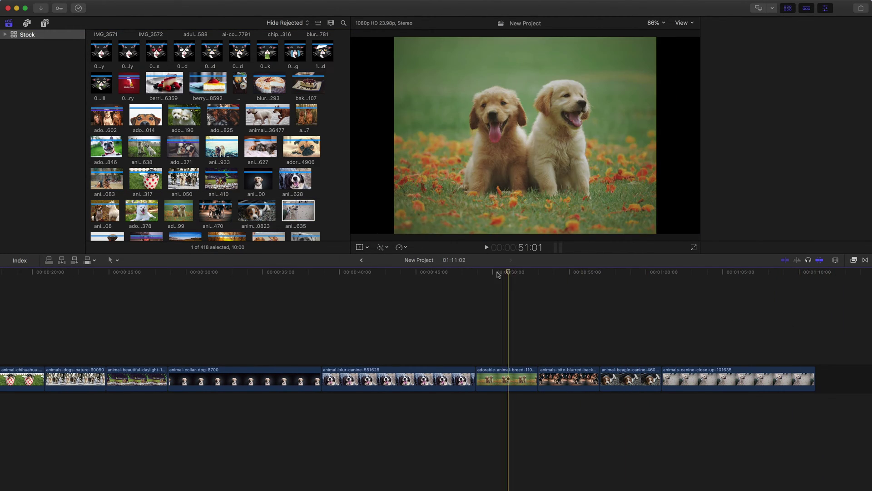
{"action": "left_click_drag", "start_coordinate": [498, 274], "coordinate": [321, 270]}
{"action": "key", "text": "super+4"}
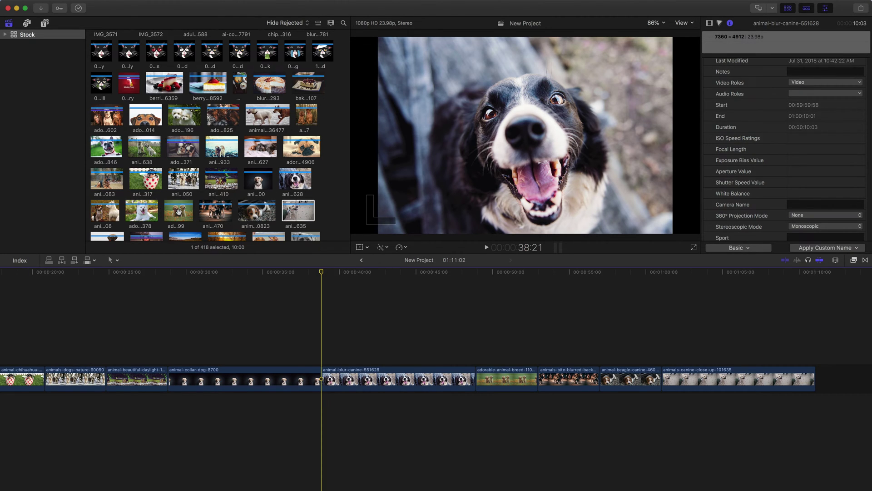
{"action": "scroll", "coordinate": [184, 216], "scroll_direction": "down", "scroll_amount": 3}
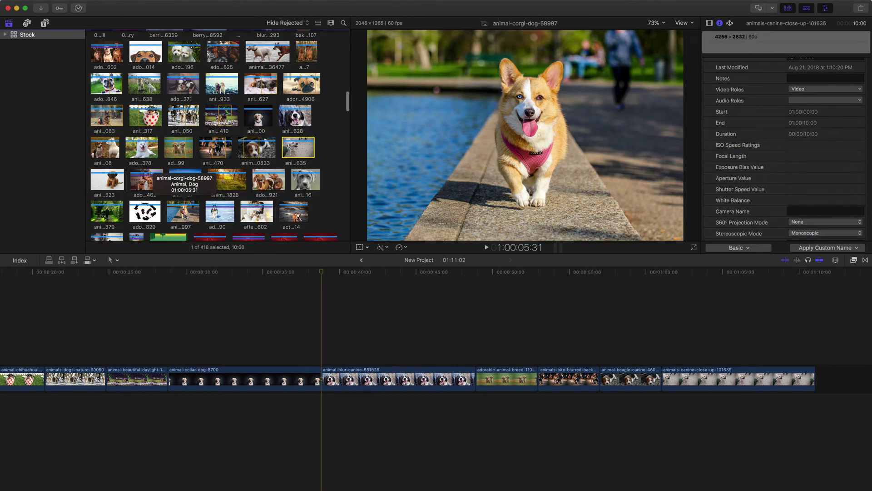
{"action": "left_click", "coordinate": [184, 216]}
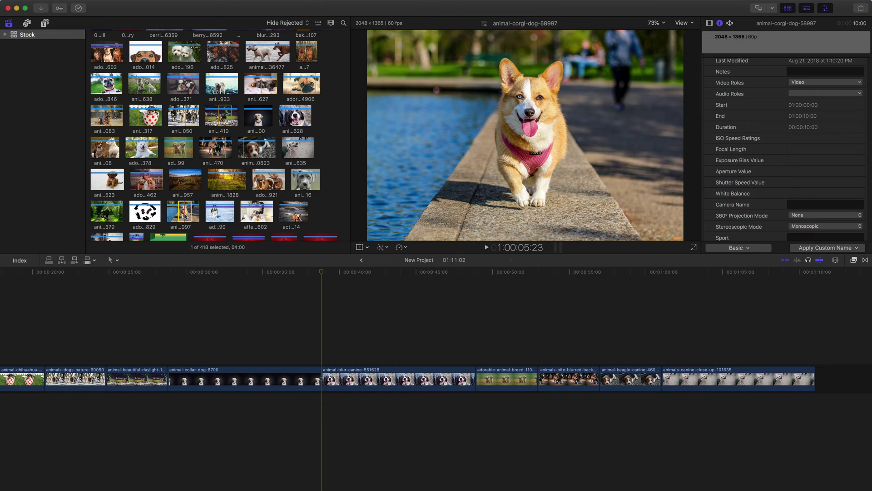
{"action": "key", "text": "w"}
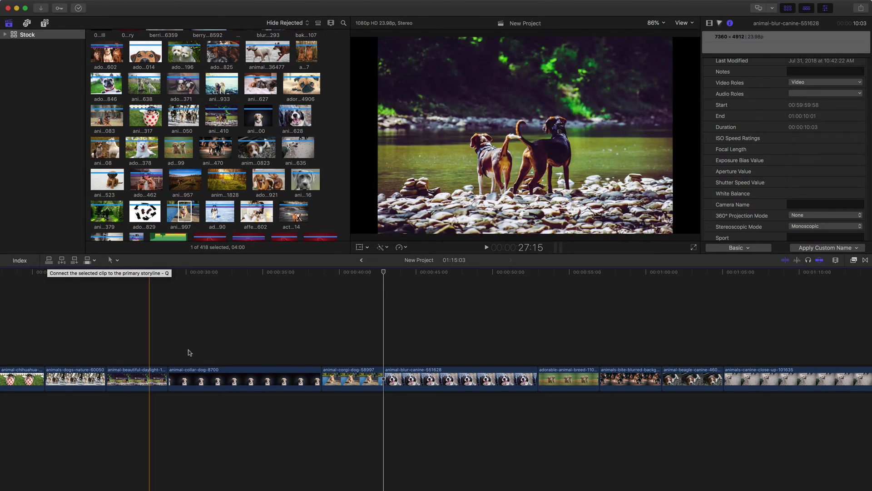
Fit the whole project in the timeline and select every clip
{"action": "scroll", "coordinate": [188, 352], "scroll_direction": "left", "scroll_amount": 6}
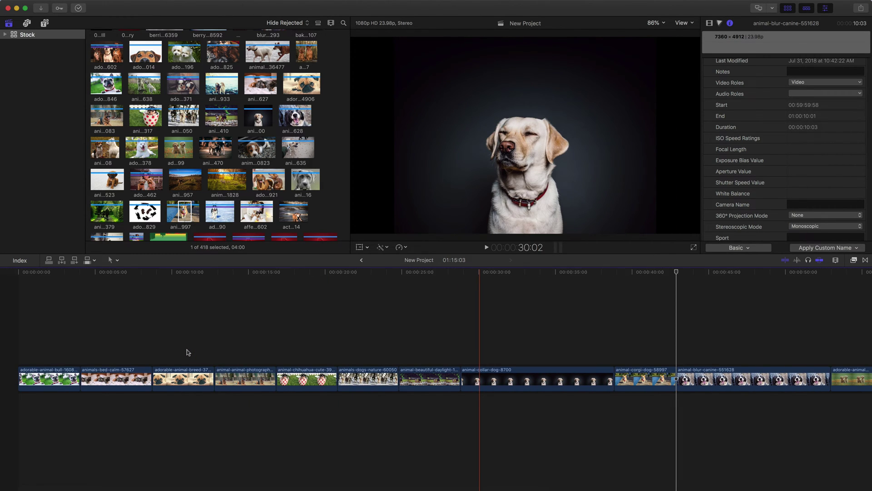
{"action": "key", "text": "shift+z"}
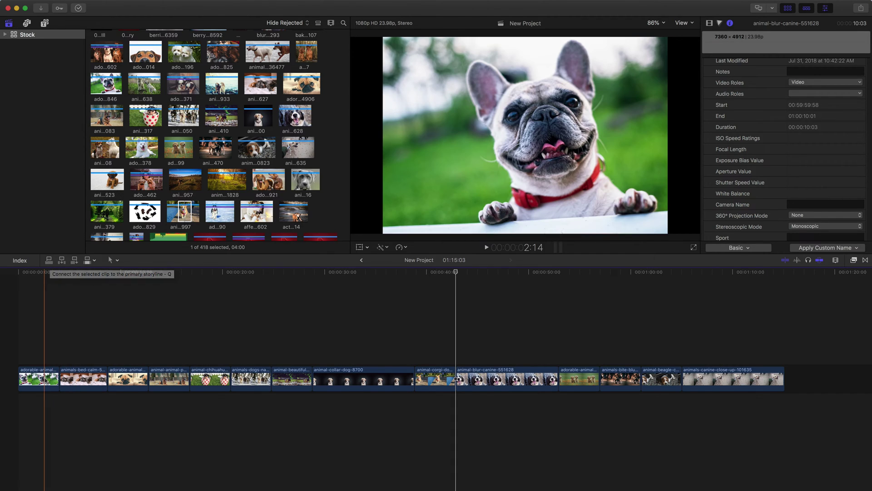
{"action": "key", "text": "super+a"}
Delete all timeline clips, then connect four adjacent dog stills, accepting the suggested video settings
{"action": "key", "text": "BackSpace"}
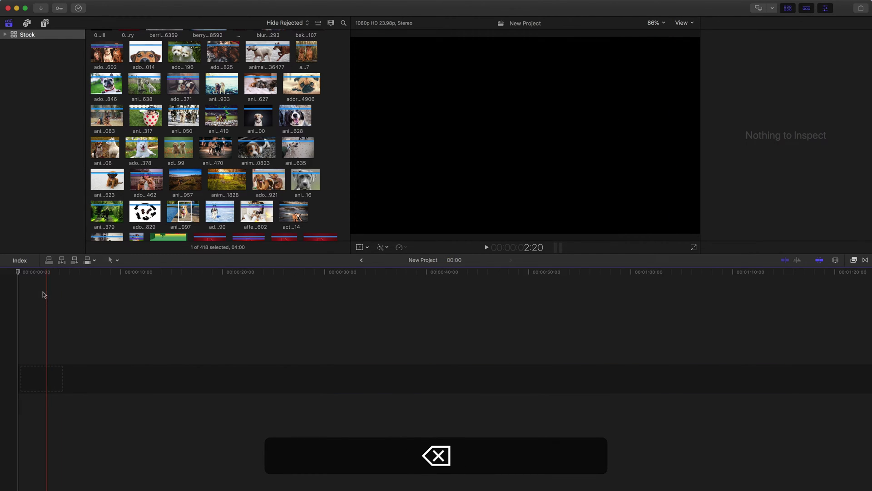
{"action": "left_click", "coordinate": [142, 181]}
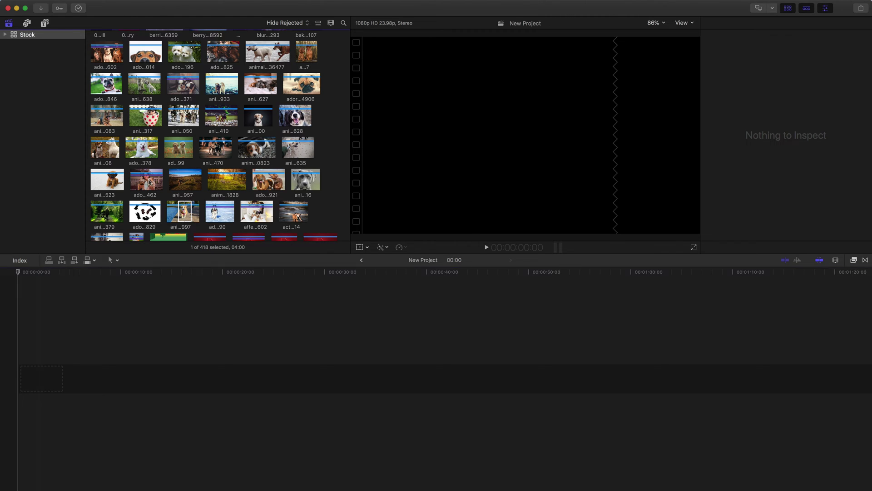
{"action": "left_click", "coordinate": [189, 183]}
{"action": "left_click", "coordinate": [300, 183], "text": "shift"}
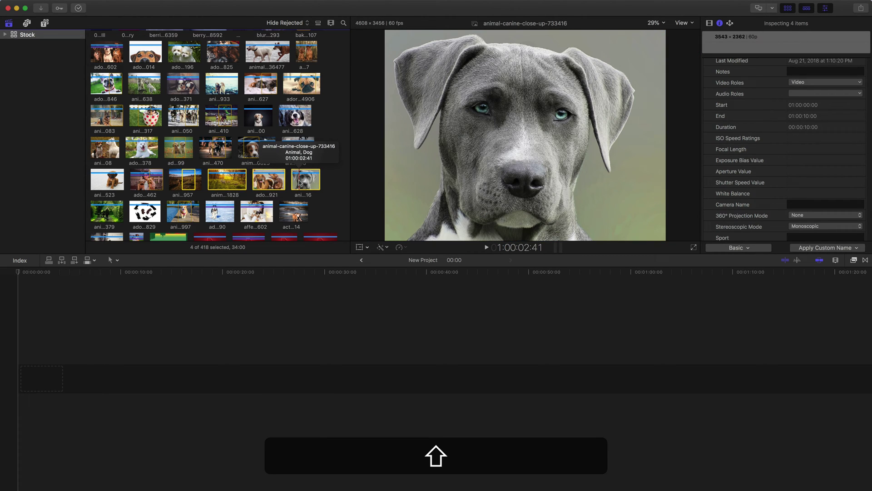
{"action": "left_click", "coordinate": [49, 260]}
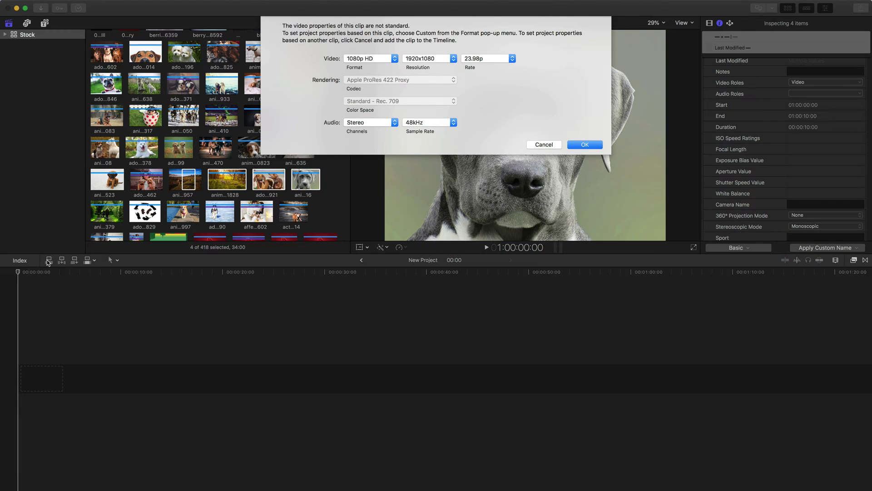
{"action": "left_click", "coordinate": [586, 145]}
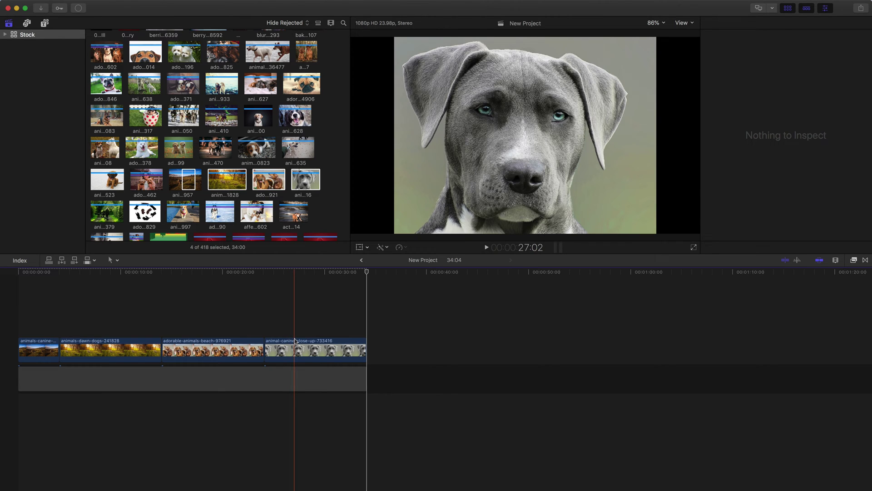
{"action": "left_click", "coordinate": [34, 385]}
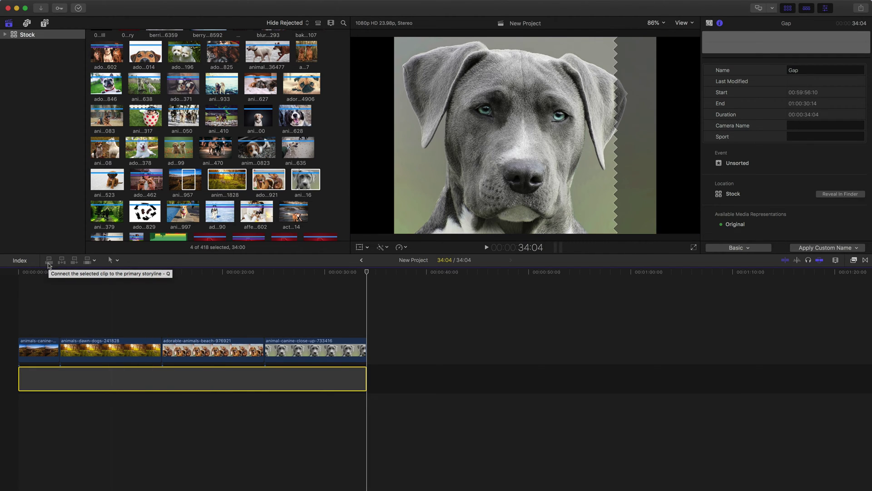
Undo back to the full fourteen-clip storyline running 1:15:03
{"action": "key", "text": "super+z"}
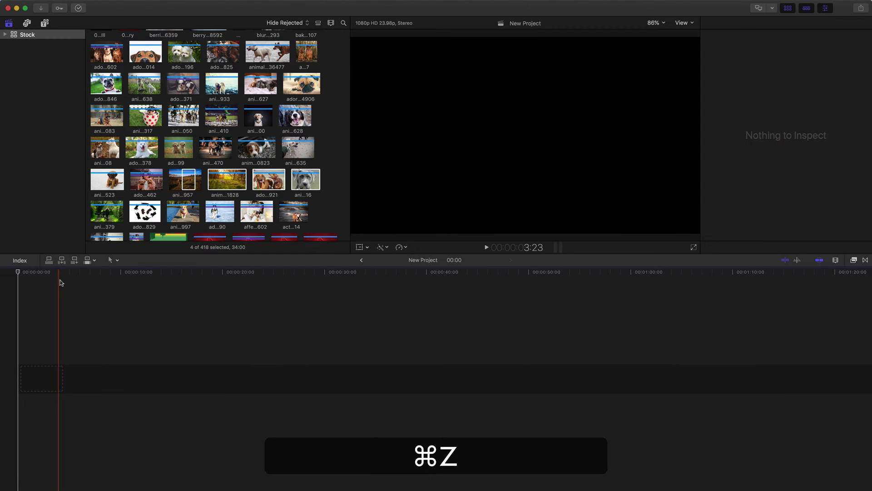
{"action": "key", "text": "super+z"}
{"action": "left_click", "coordinate": [162, 353]}
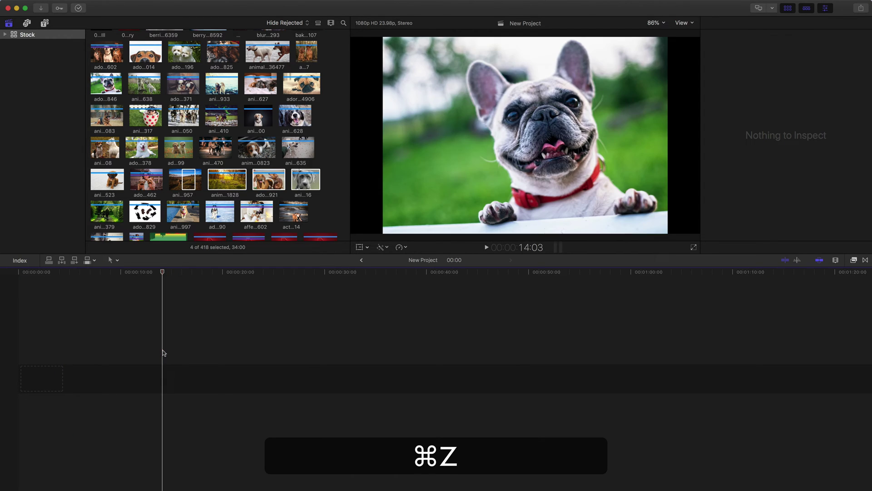
{"action": "key", "text": "super+z"}
{"action": "left_click", "coordinate": [87, 314]}
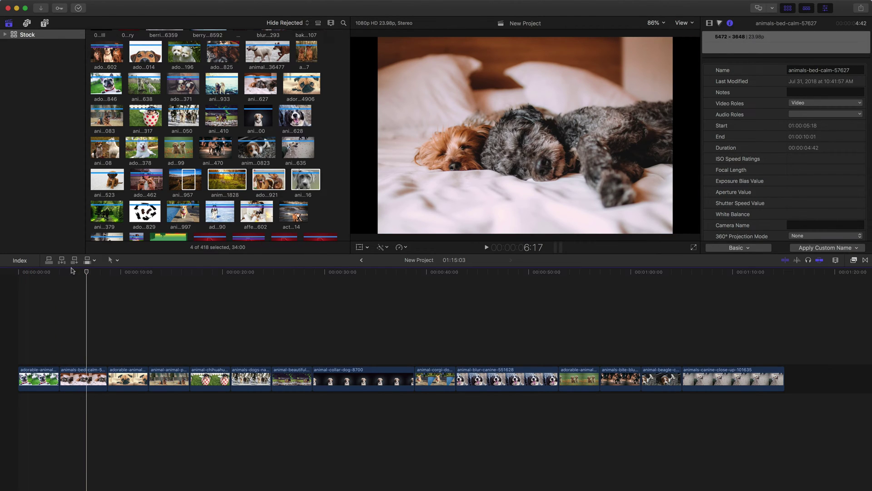
Connect the christmas couple, white dog, brown puppy and girl-with-two-dogs stills from the collar-dog clip
{"action": "left_click", "coordinate": [314, 294]}
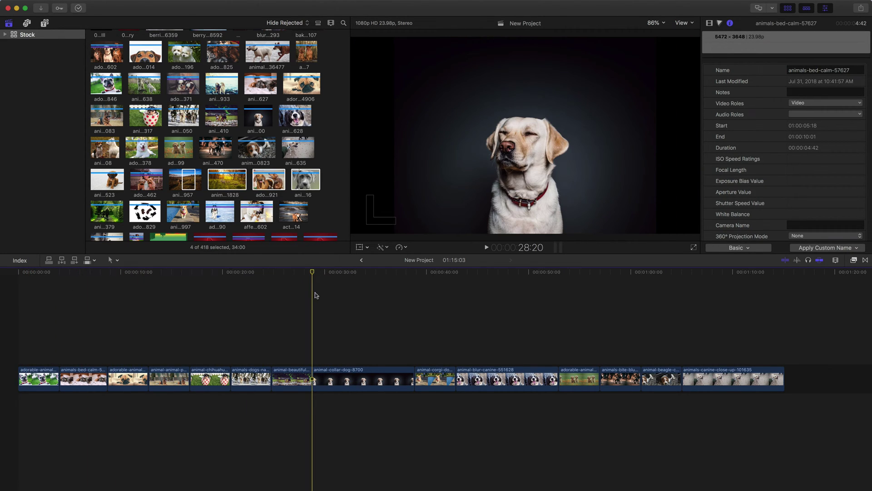
{"action": "left_click", "coordinate": [321, 135]}
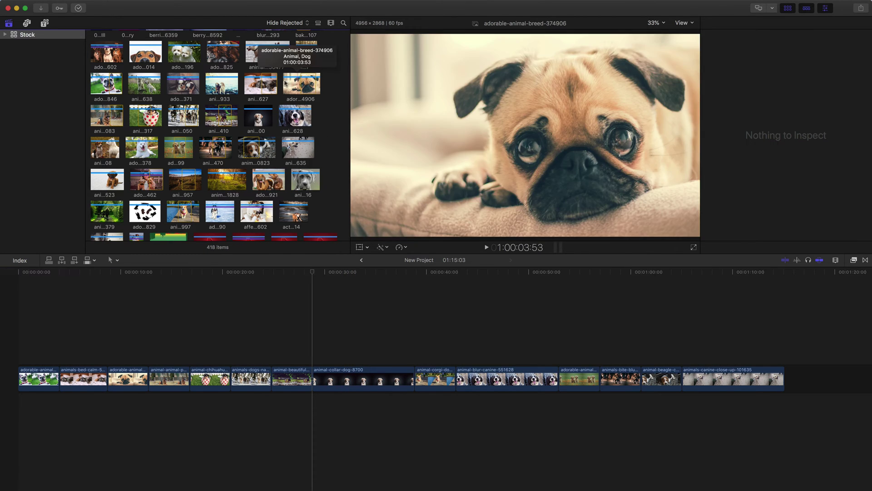
{"action": "scroll", "coordinate": [258, 157], "scroll_direction": "down", "scroll_amount": 2}
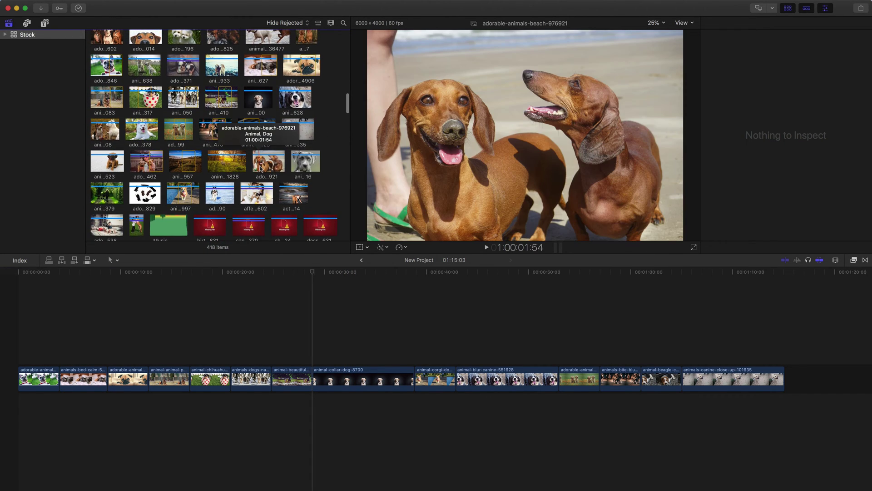
{"action": "left_click", "coordinate": [255, 188]}
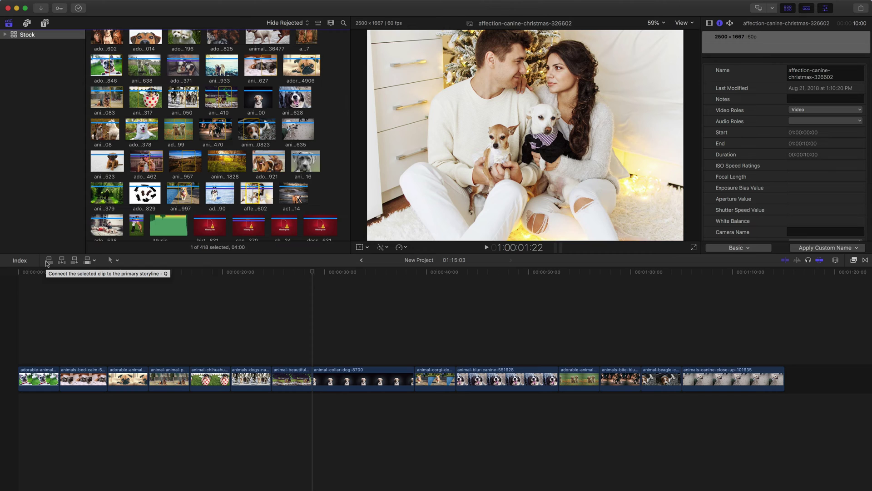
{"action": "left_click", "coordinate": [48, 261]}
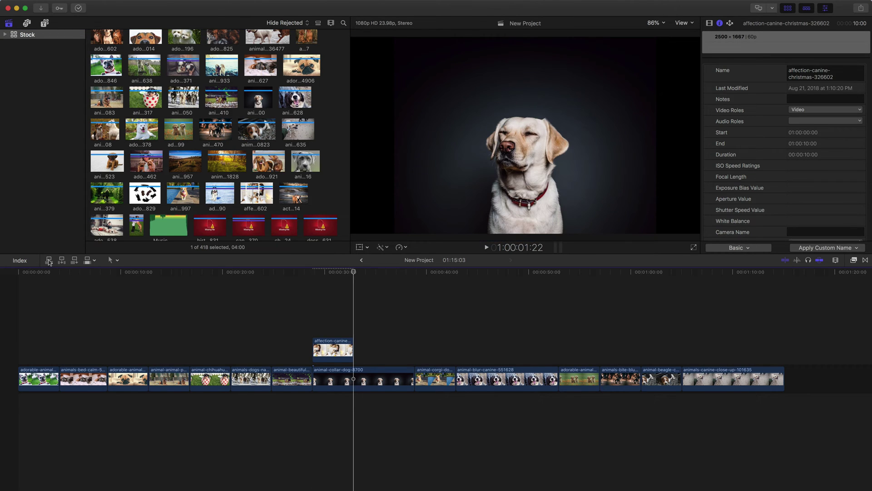
{"action": "left_click", "coordinate": [196, 158]}
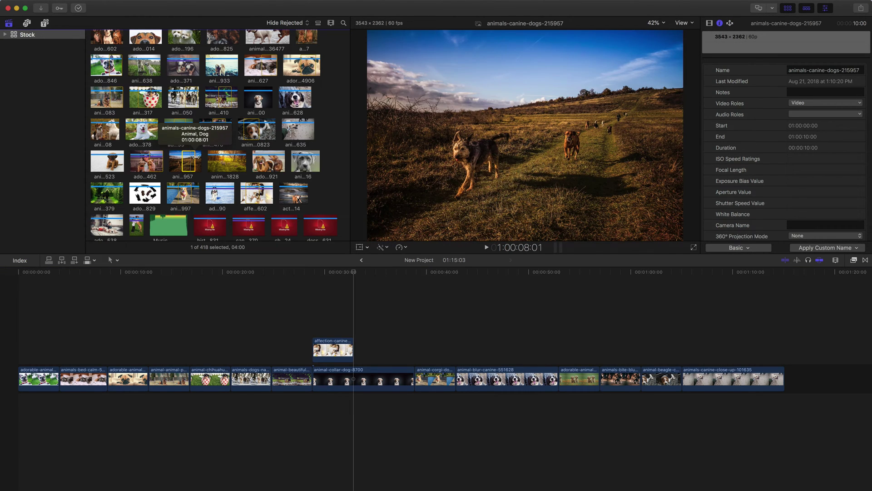
{"action": "key", "text": "q"}
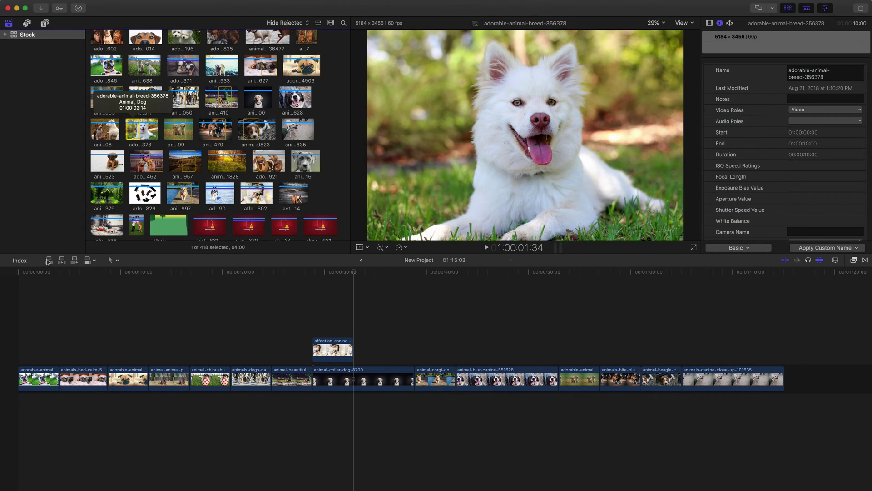
{"action": "left_click", "coordinate": [110, 166]}
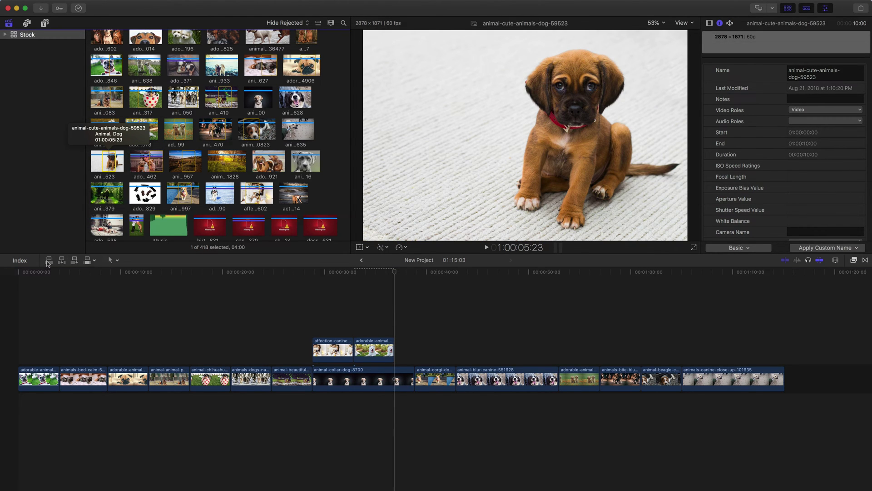
{"action": "left_click", "coordinate": [48, 260]}
{"action": "left_click", "coordinate": [145, 163]}
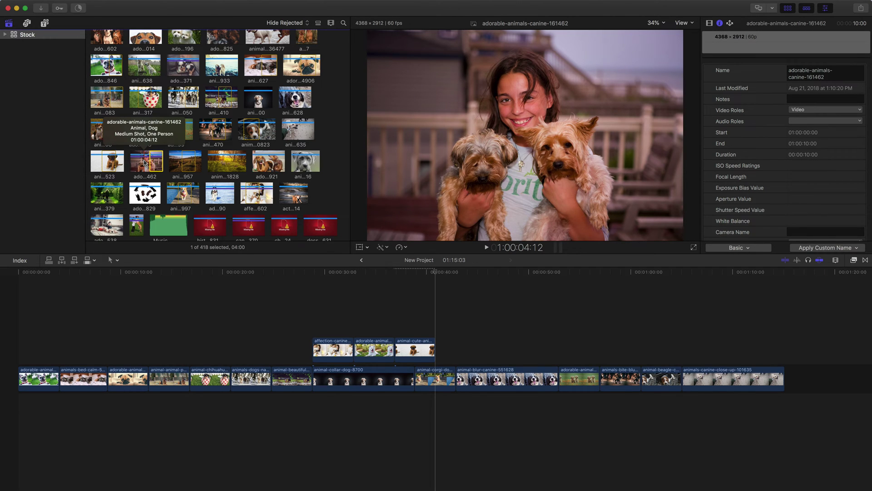
{"action": "key", "text": "q"}
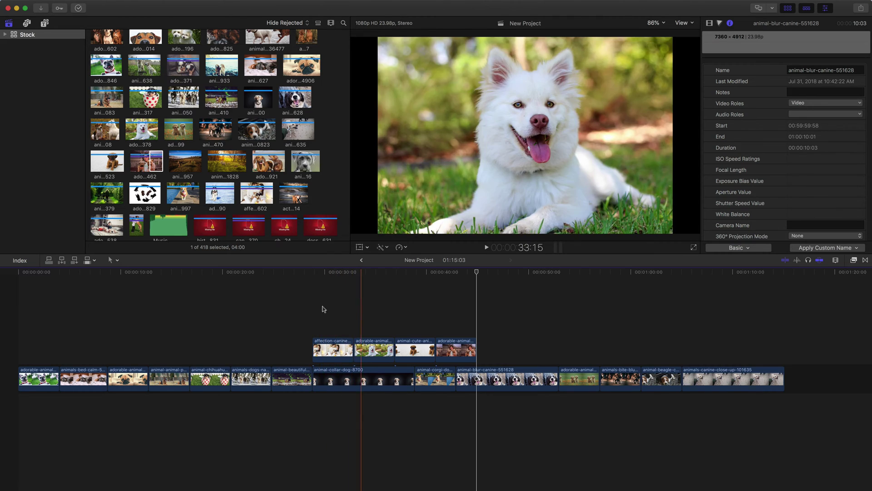
Scale the four connected dog stills down to 31% and preview them over the storyline
{"action": "left_click_drag", "start_coordinate": [341, 318], "coordinate": [463, 364]}
{"action": "left_click", "coordinate": [709, 24]}
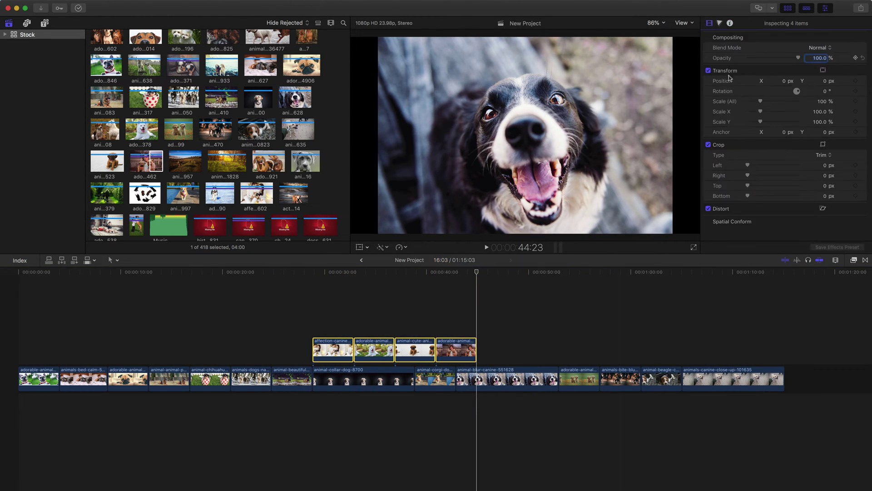
{"action": "left_click_drag", "start_coordinate": [759, 103], "coordinate": [751, 103]}
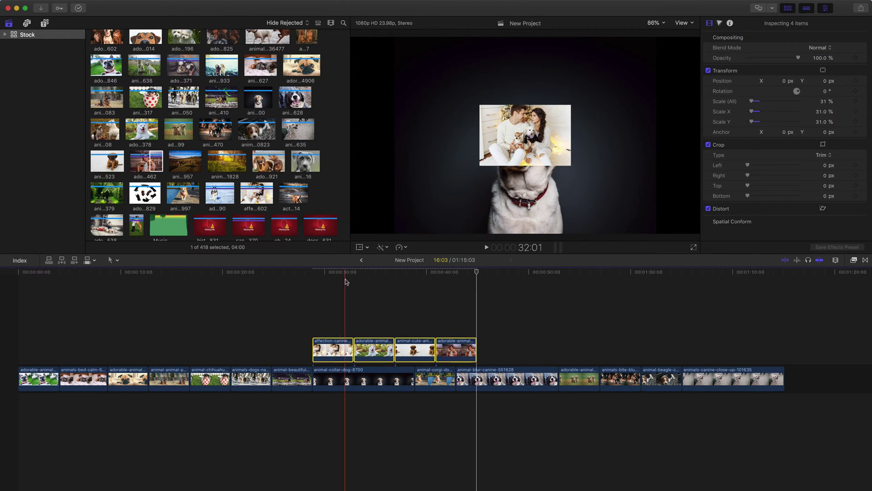
{"action": "left_click", "coordinate": [319, 291]}
{"action": "left_click_drag", "start_coordinate": [319, 272], "coordinate": [353, 281]}
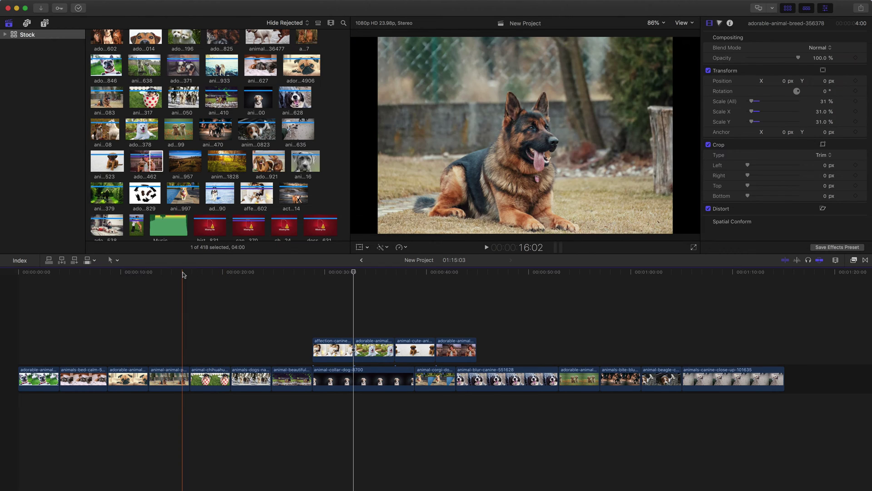
Overwrite the storyline at 14:19 with the animals-dawn-dogs still and play back the edit
{"action": "left_click", "coordinate": [180, 272]}
{"action": "mouse_move", "coordinate": [181, 272]}
{"action": "left_mouse_down"}
{"action": "mouse_move", "coordinate": [161, 272]}
{"action": "mouse_move", "coordinate": [170, 274]}
{"action": "left_mouse_up"}
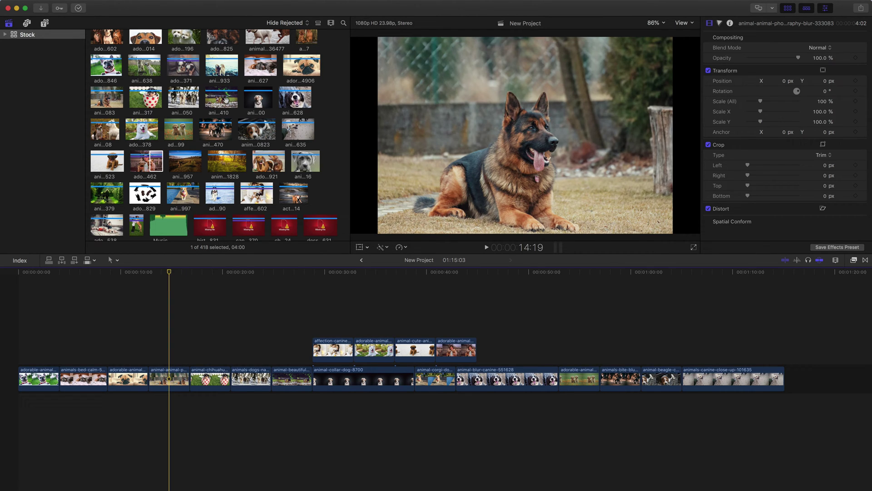
{"action": "left_click", "coordinate": [228, 162]}
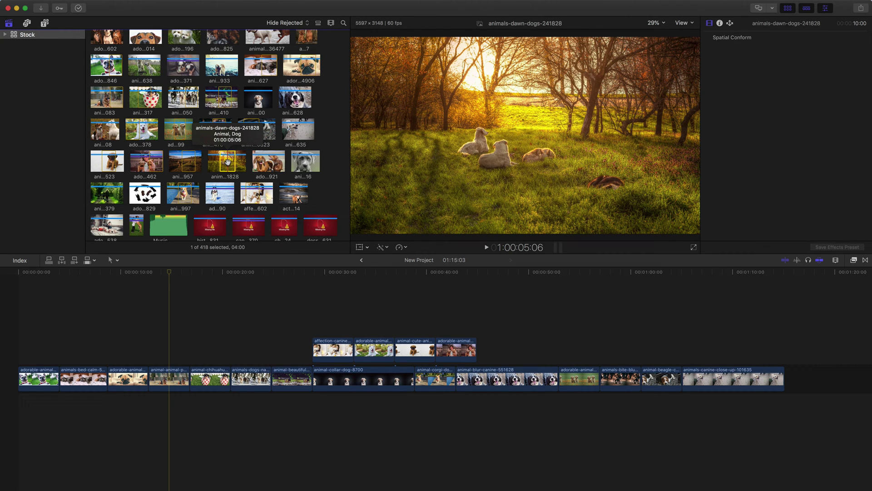
{"action": "left_click", "coordinate": [167, 372]}
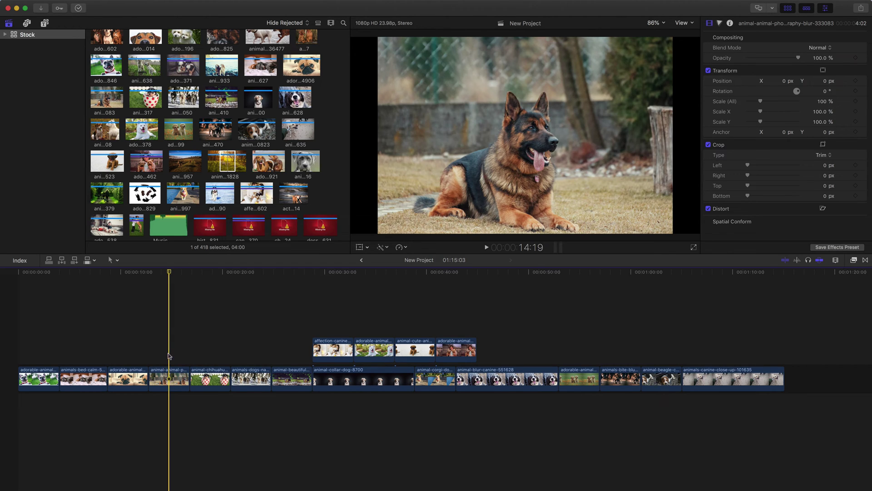
{"action": "key", "text": "d"}
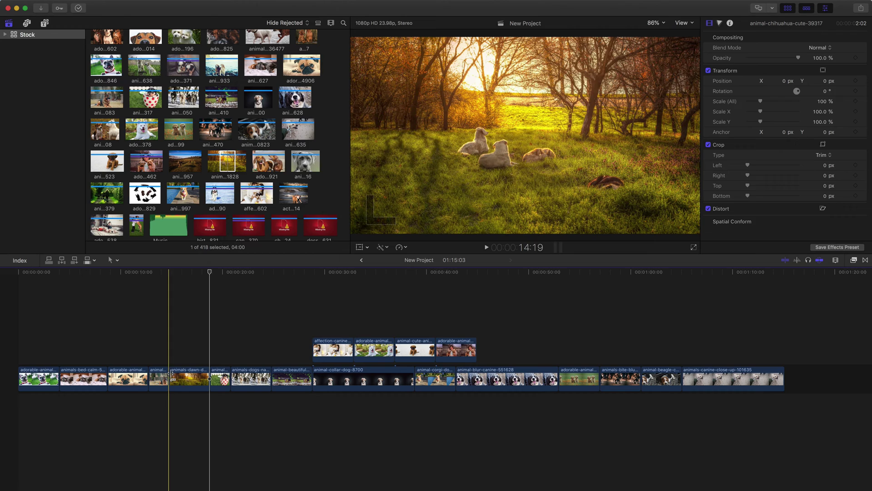
{"action": "key", "text": "l"}
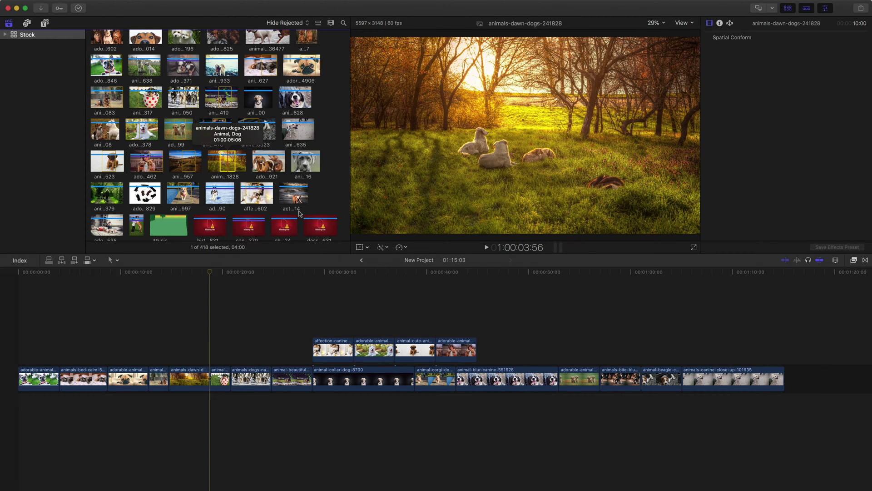
Zoom in on the timeline and make the clips taller using the Clip Appearance options
{"action": "left_click", "coordinate": [493, 288]}
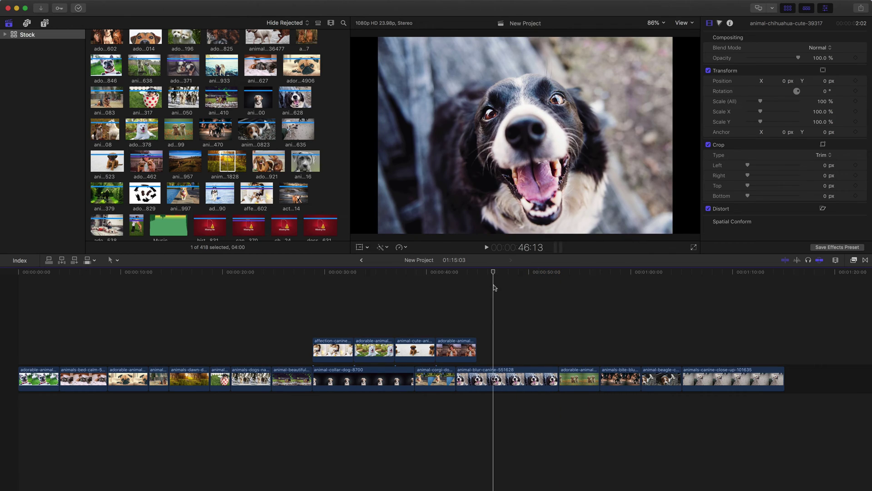
{"action": "left_click", "coordinate": [528, 384]}
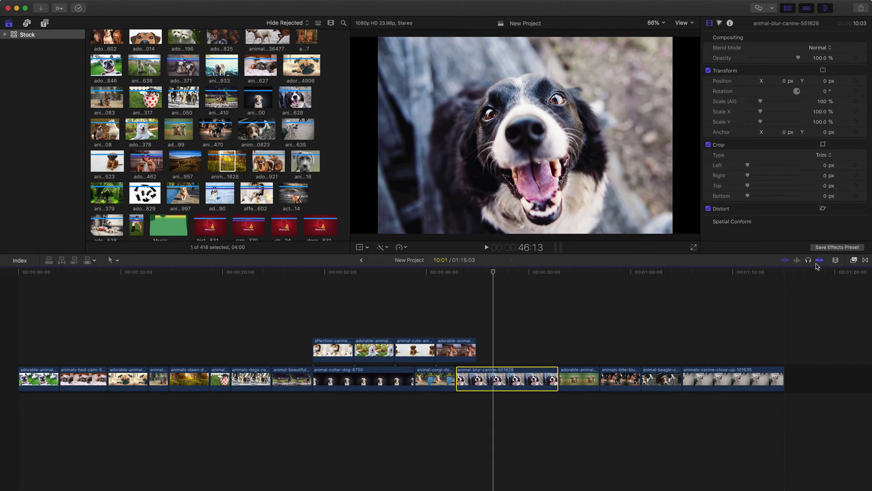
{"action": "left_click", "coordinate": [836, 260]}
{"action": "left_click_drag", "start_coordinate": [810, 279], "coordinate": [820, 286]}
{"action": "left_click_drag", "start_coordinate": [782, 317], "coordinate": [813, 318]}
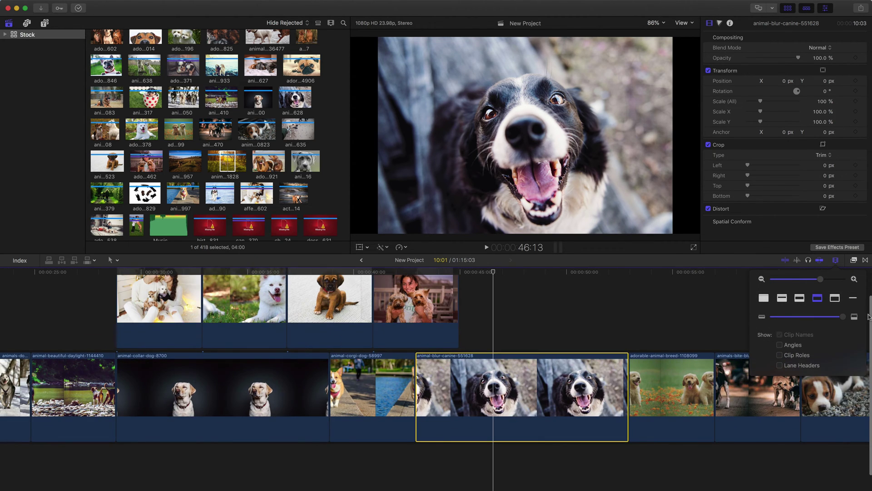
{"action": "left_click", "coordinate": [518, 321]}
Select the four connected dog clips above the storyline and delete them
{"action": "scroll", "coordinate": [495, 320], "scroll_direction": "right", "scroll_amount": 5}
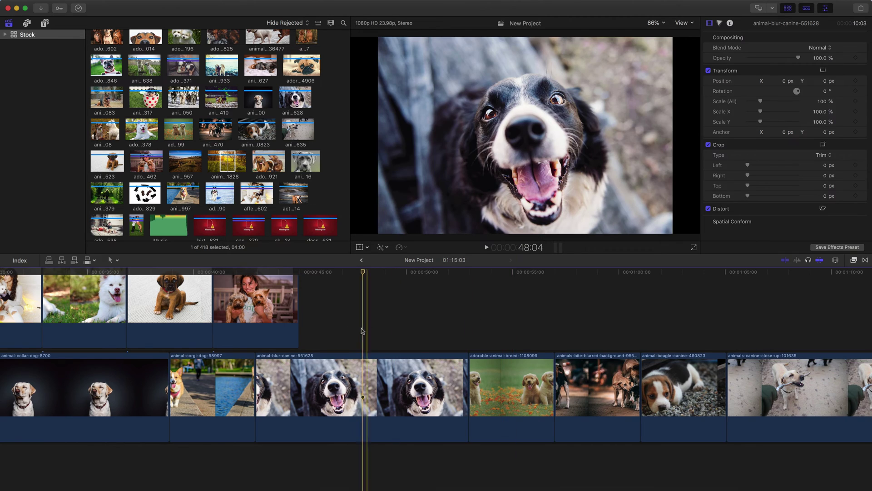
{"action": "left_click", "coordinate": [331, 281]}
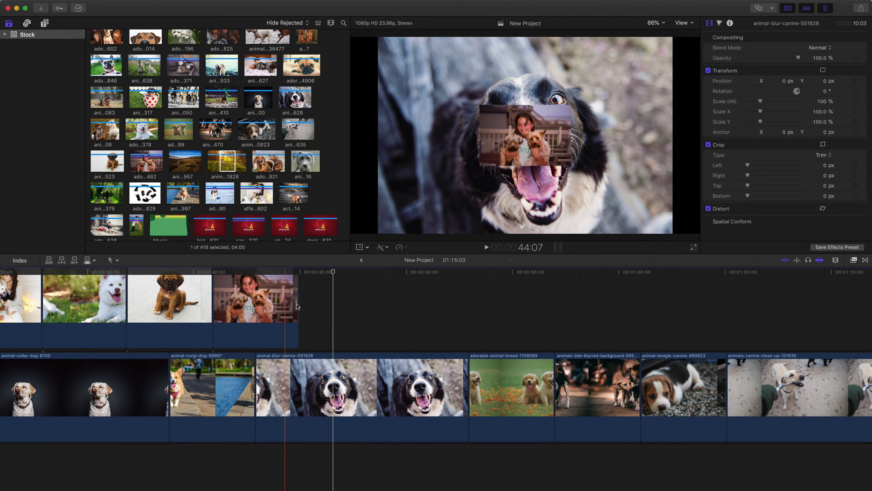
{"action": "left_click_drag", "start_coordinate": [341, 284], "coordinate": [136, 339]}
{"action": "scroll", "coordinate": [347, 302], "scroll_direction": "left", "scroll_amount": 10}
{"action": "key", "text": "BackSpace"}
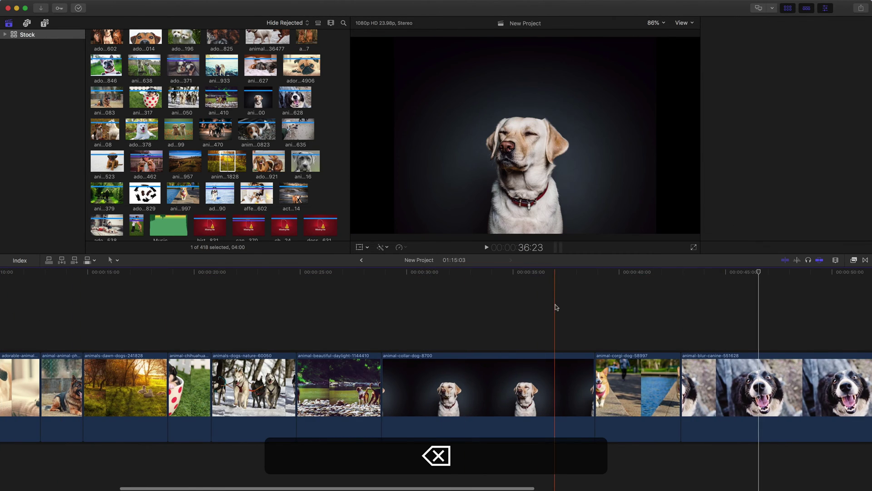
{"action": "scroll", "coordinate": [460, 327], "scroll_direction": "right", "scroll_amount": 10}
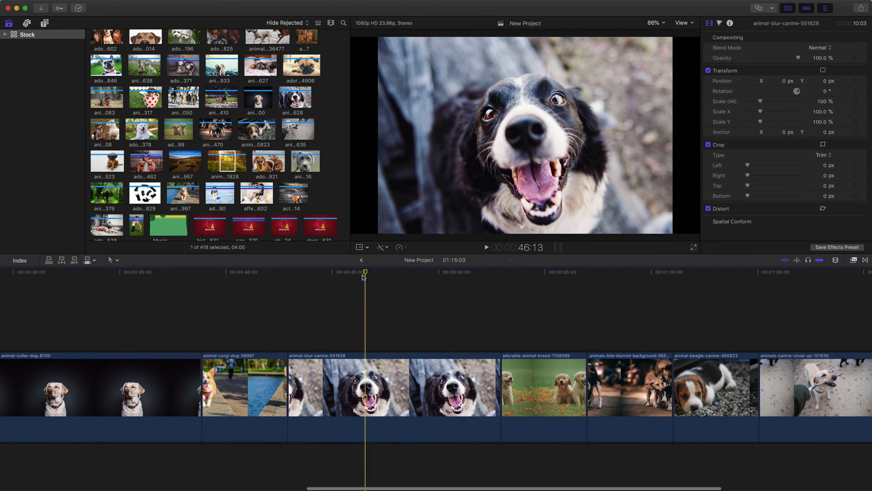
{"action": "left_click", "coordinate": [362, 293]}
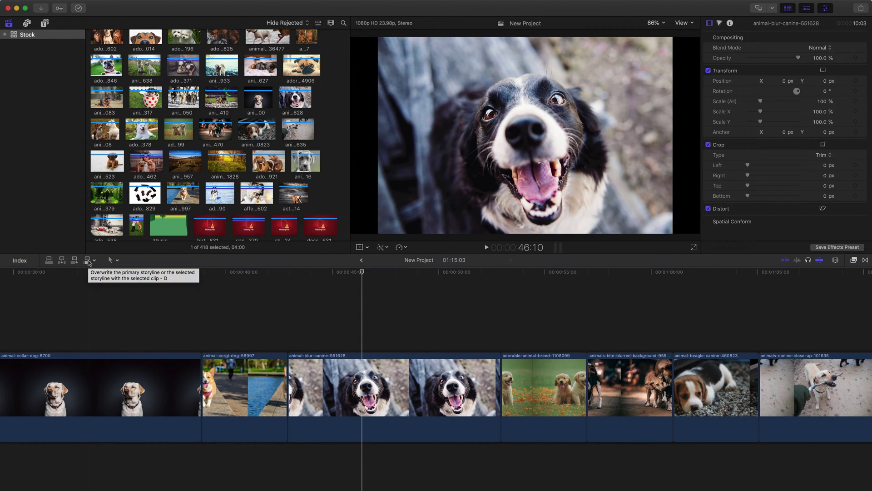
Overwrite at 46:10 with animal-canine-close-up-733416, then undo and redo that overwrite
{"action": "key", "text": "d"}
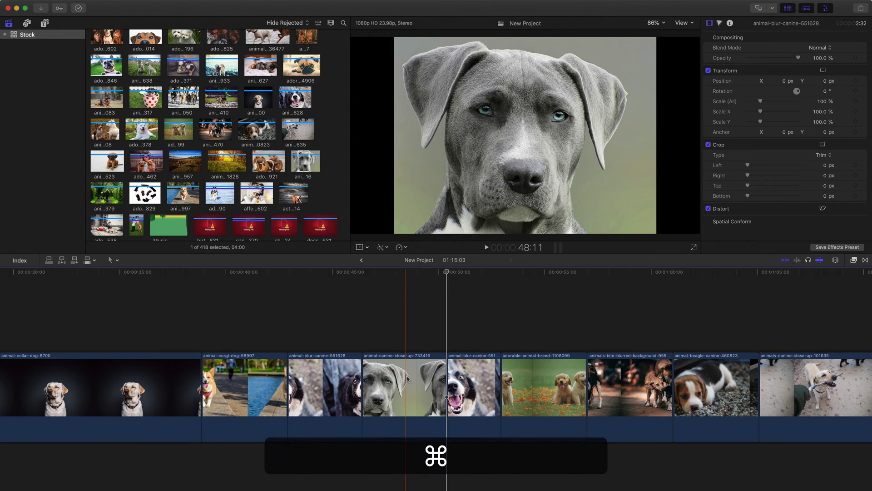
{"action": "key", "text": "super+z"}
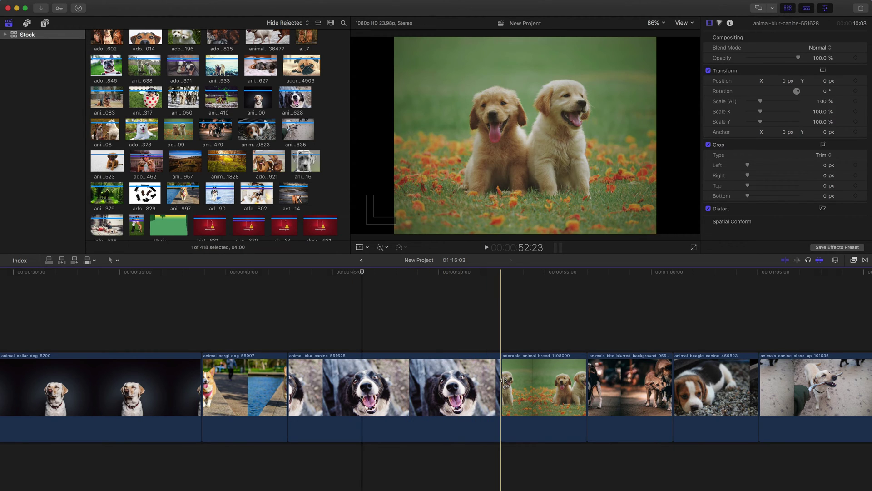
{"action": "key", "text": "shift+super+z"}
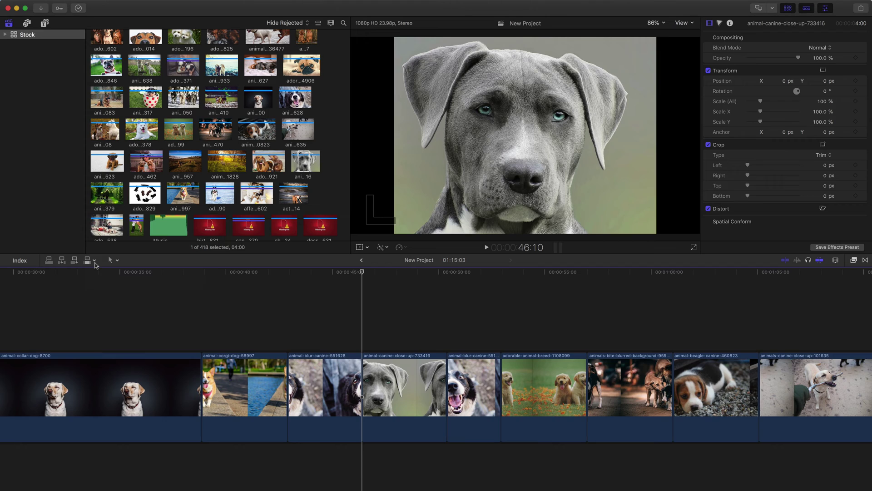
Set edits to Audio Only and park the playhead at about 53:05
{"action": "left_click", "coordinate": [95, 261]}
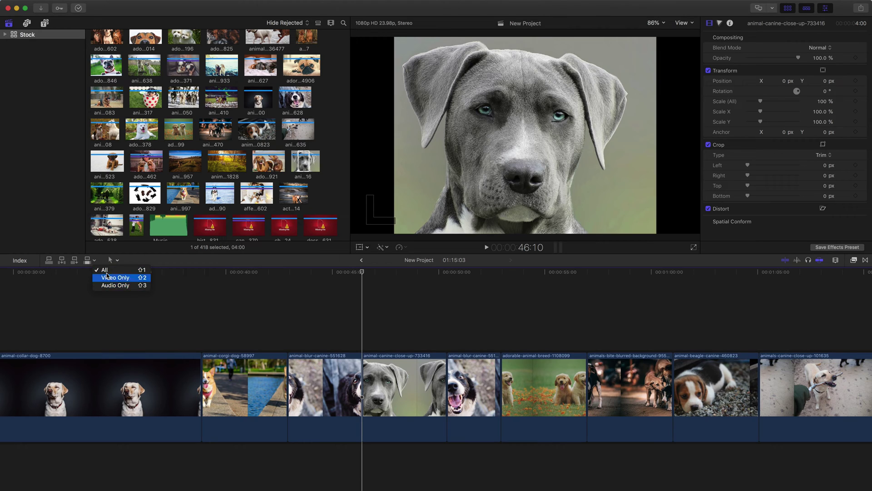
{"action": "left_click", "coordinate": [114, 286]}
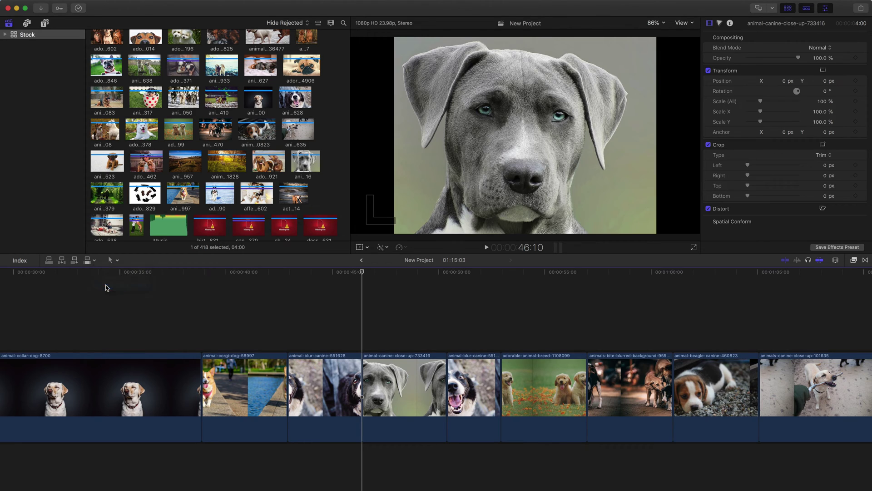
{"action": "left_click_drag", "start_coordinate": [351, 275], "coordinate": [228, 274]}
{"action": "scroll", "coordinate": [308, 304], "scroll_direction": "left", "scroll_amount": 1}
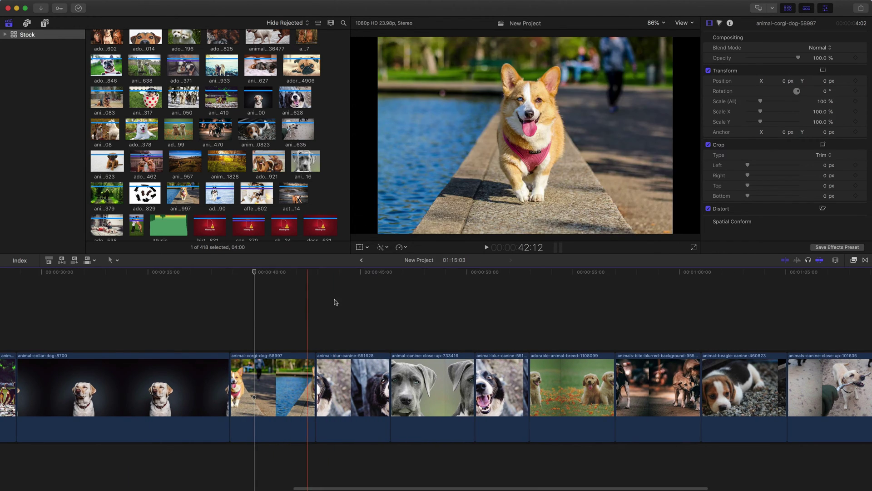
{"action": "left_click", "coordinate": [529, 336]}
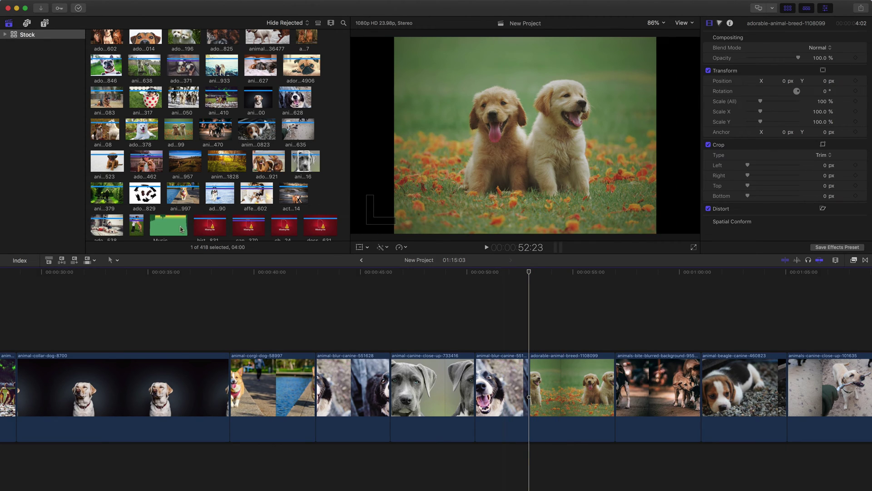
Overwrite the Music clip as audio only, fit the project, then undo the overwrite
{"action": "left_click", "coordinate": [160, 232]}
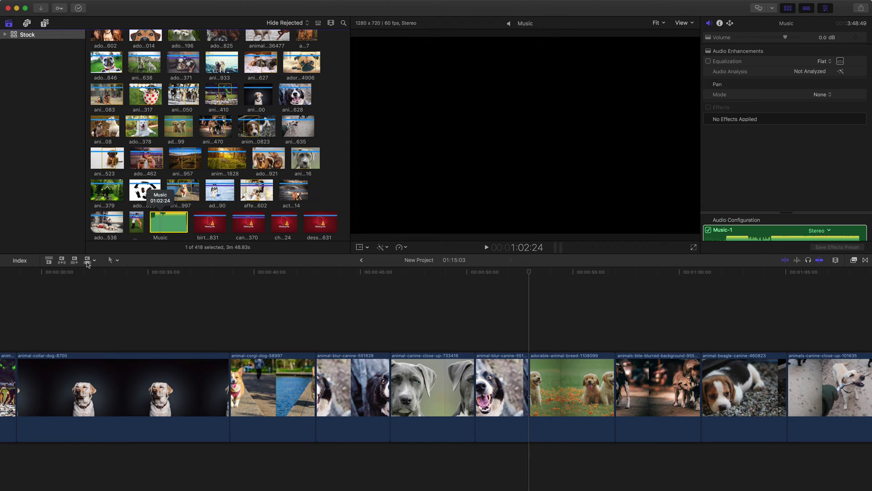
{"action": "left_click", "coordinate": [94, 260]}
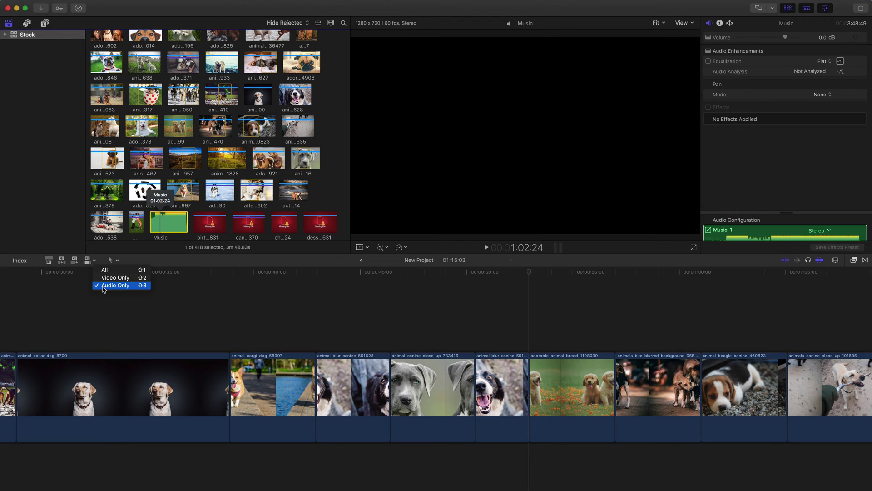
{"action": "left_click", "coordinate": [87, 262]}
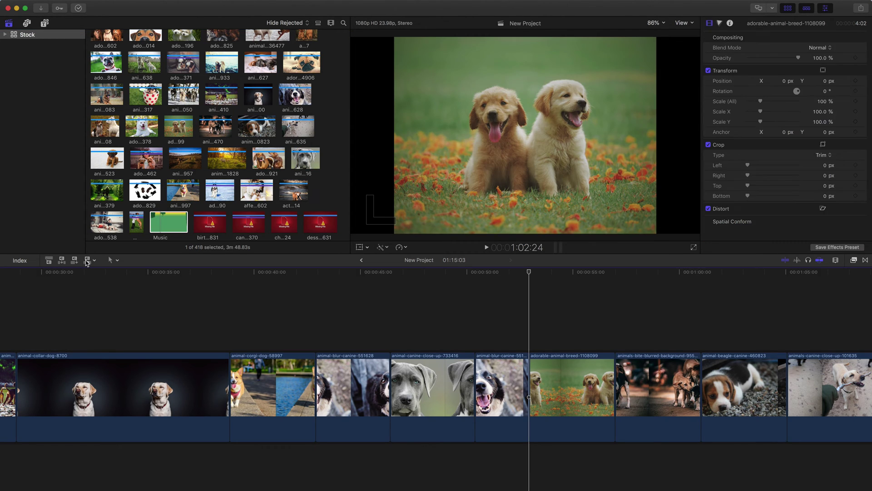
{"action": "left_click", "coordinate": [87, 261]}
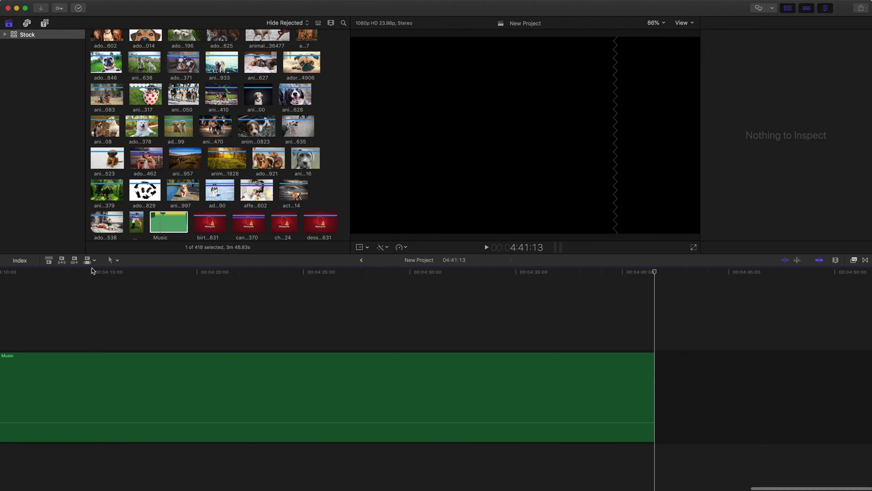
{"action": "key", "text": "shift+z"}
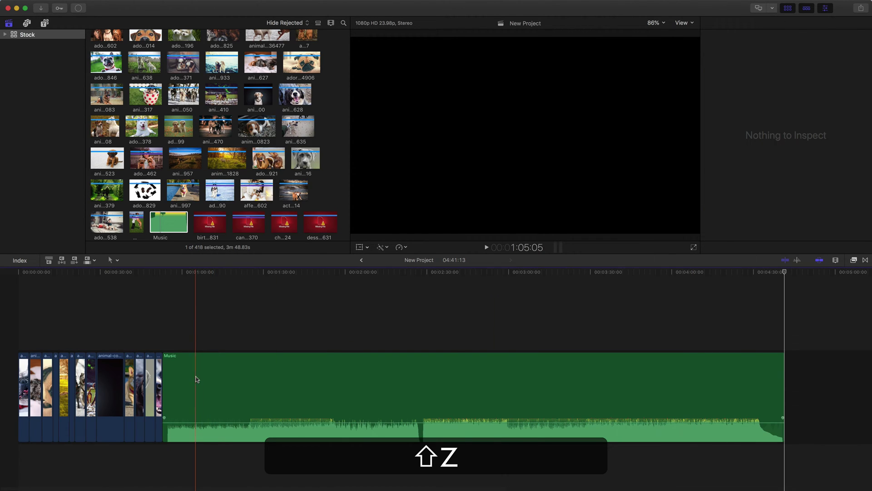
{"action": "key", "text": "super+z"}
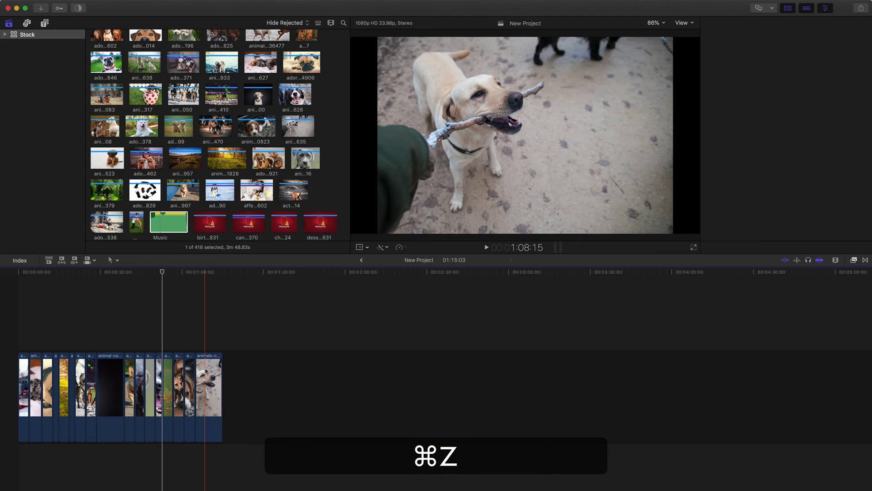
Set the edit-mode dropdown back to All for video and audio
{"action": "left_click", "coordinate": [94, 261]}
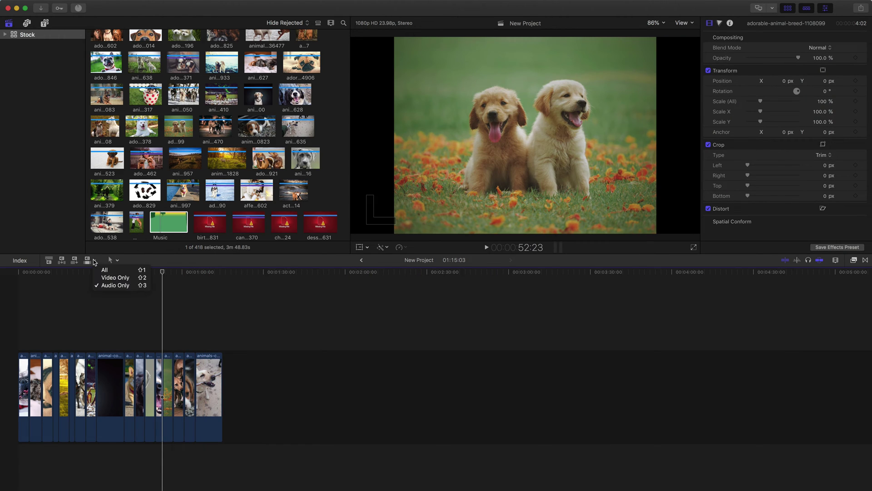
{"action": "left_click", "coordinate": [103, 279]}
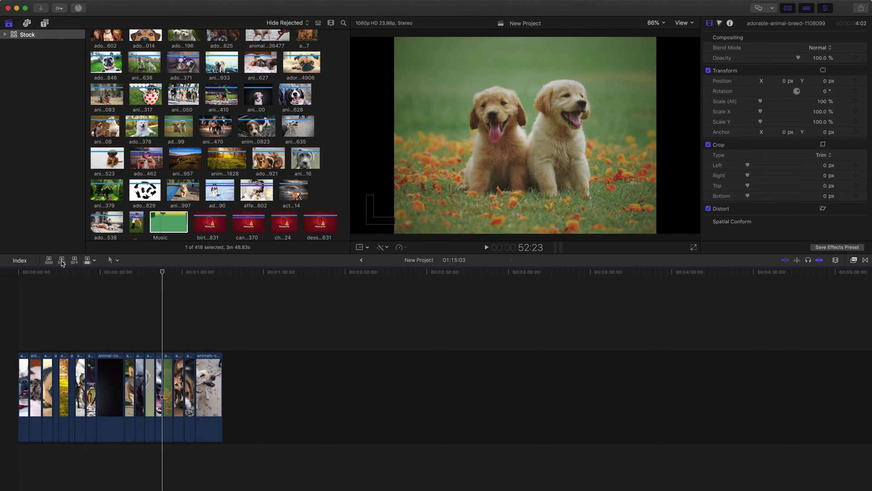
{"action": "left_click", "coordinate": [95, 261]}
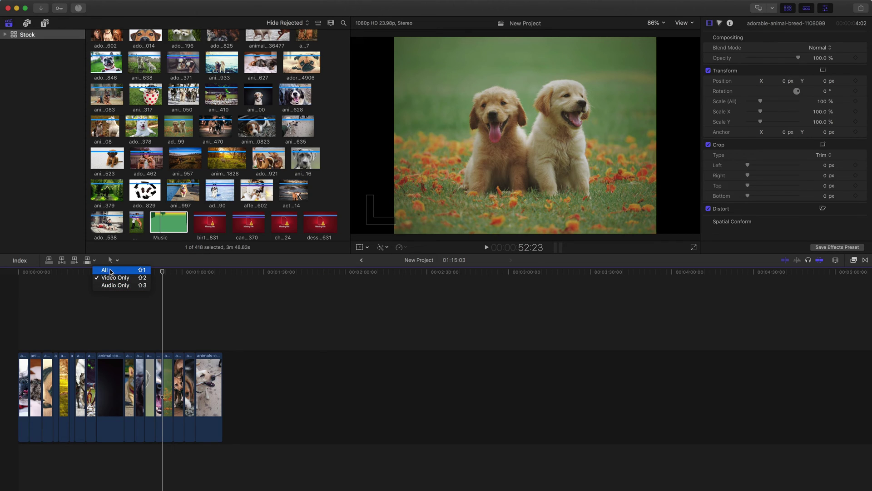
{"action": "left_click", "coordinate": [105, 270]}
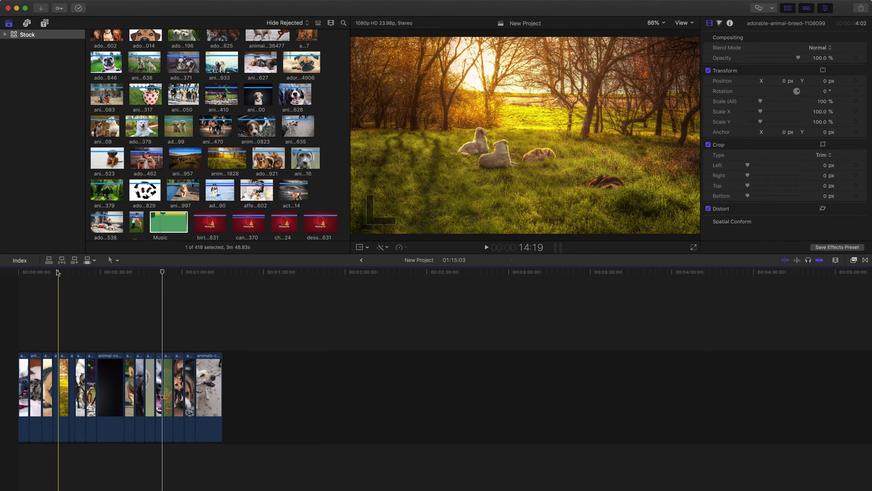
Fit the timeline and mark a range in the Sample Clips footage
{"action": "key", "text": "shift+z"}
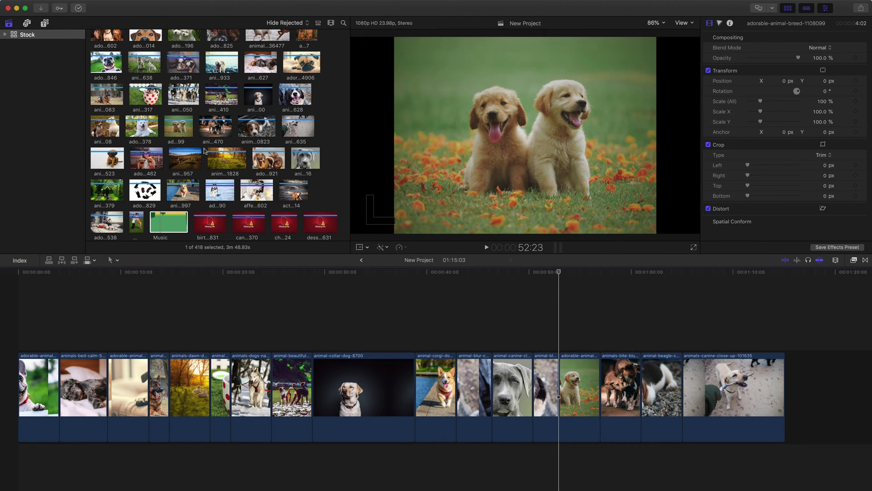
{"action": "scroll", "coordinate": [204, 152], "scroll_direction": "down", "scroll_amount": 10}
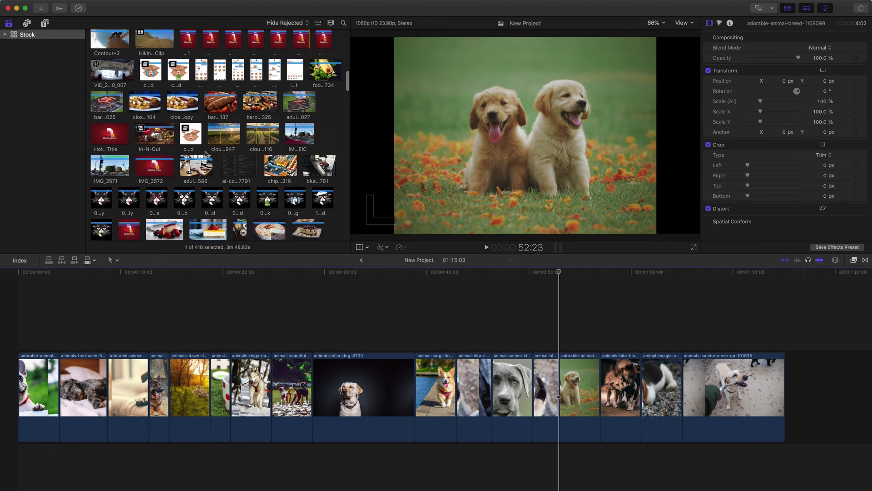
{"action": "scroll", "coordinate": [205, 152], "scroll_direction": "up", "scroll_amount": 6}
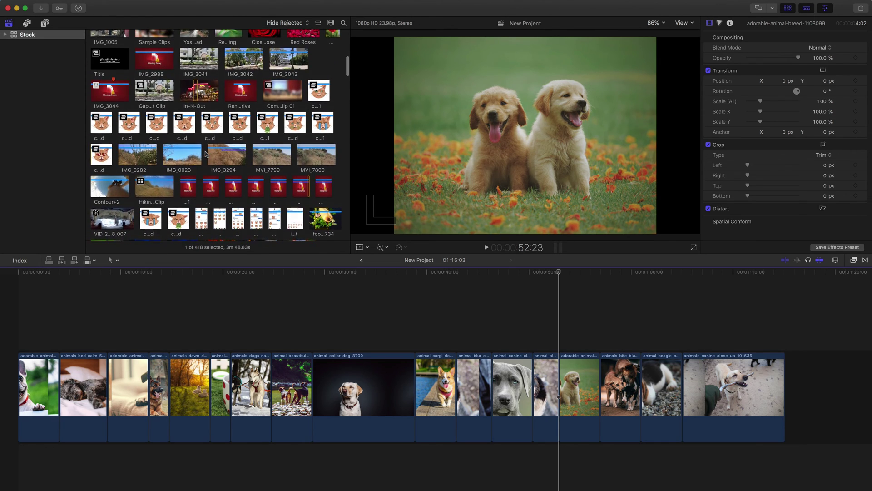
{"action": "scroll", "coordinate": [206, 154], "scroll_direction": "up", "scroll_amount": 1}
{"action": "scroll", "coordinate": [172, 164], "scroll_direction": "up", "scroll_amount": 5}
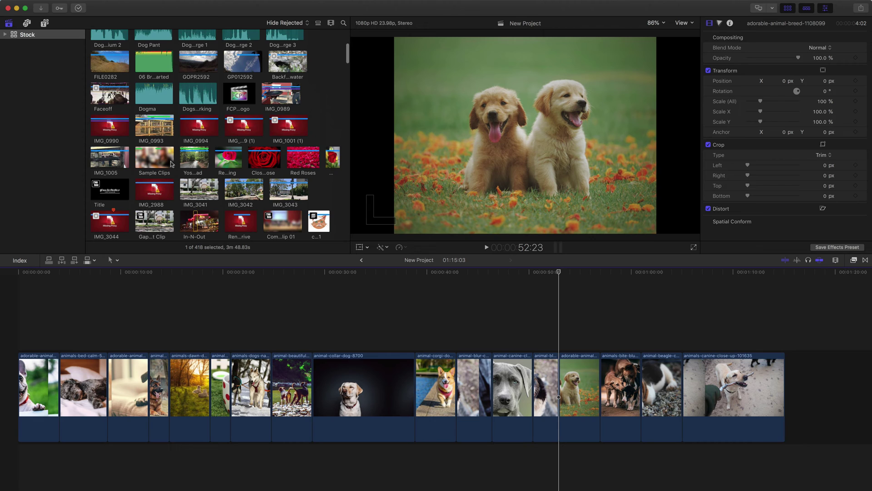
{"action": "left_click", "coordinate": [159, 161]}
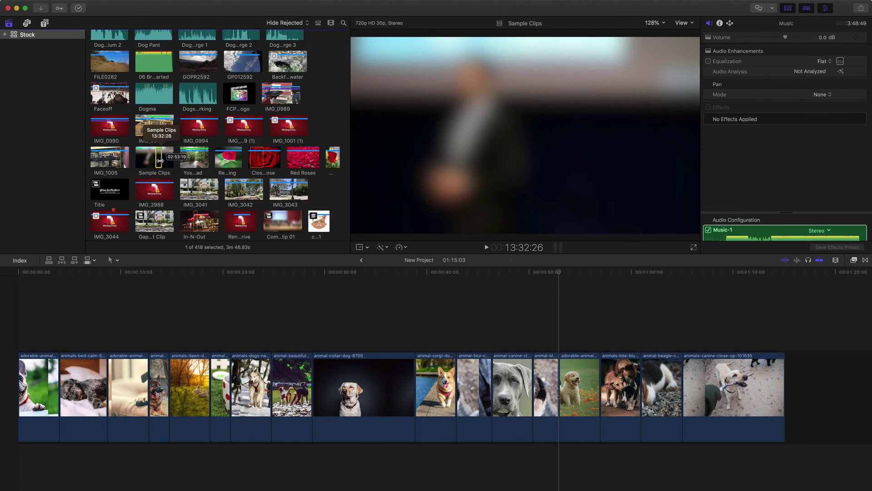
{"action": "left_click_drag", "start_coordinate": [159, 161], "coordinate": [159, 159]}
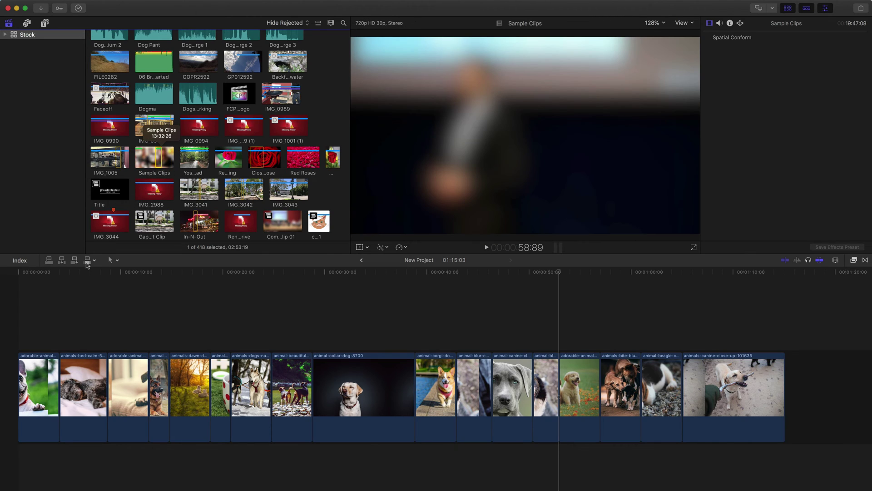
Set edits to Audio Only and park the playhead at the chihuahua clip's start (18:19)
{"action": "left_click", "coordinate": [94, 261]}
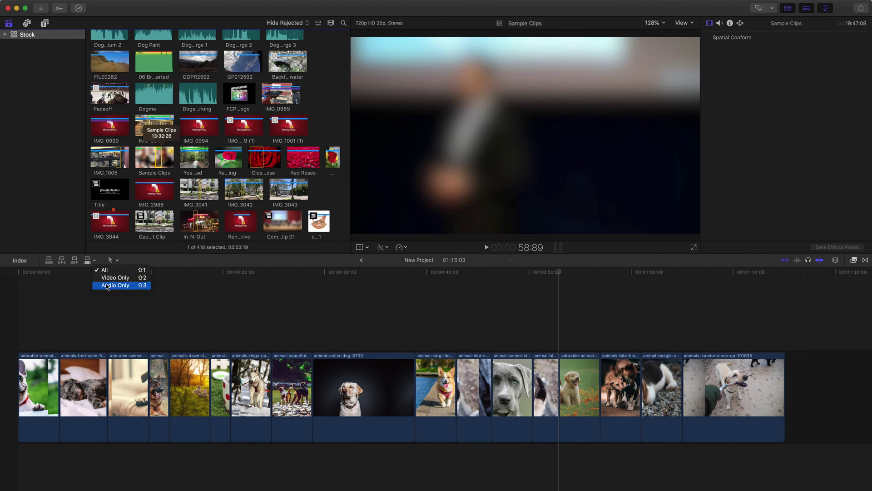
{"action": "left_click", "coordinate": [107, 285]}
{"action": "left_click", "coordinate": [95, 260]}
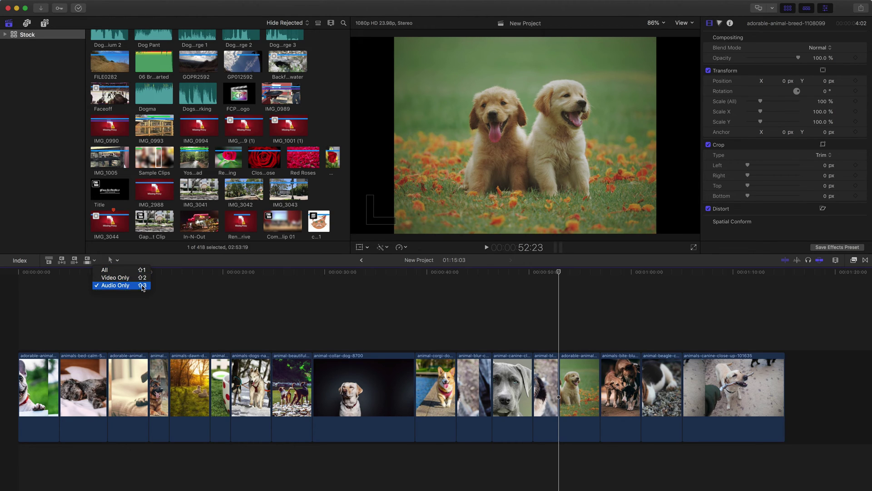
{"action": "left_click", "coordinate": [88, 262]}
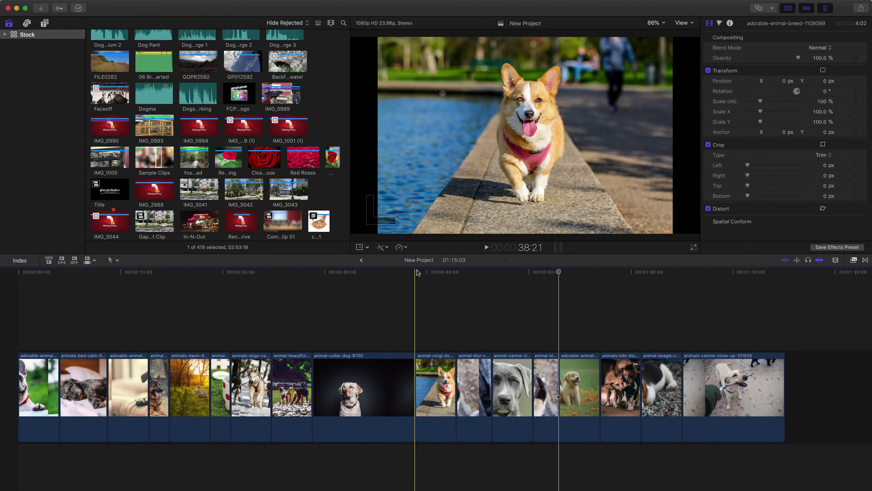
{"action": "left_click", "coordinate": [216, 268]}
{"action": "key", "text": "Up"}
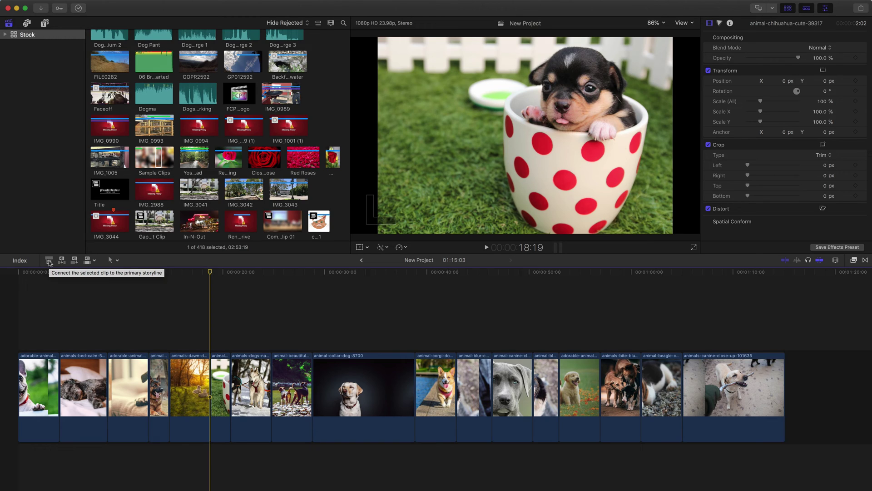
Connect the Sample Clips audio range beneath the dog stills storyline
{"action": "left_click", "coordinate": [49, 263]}
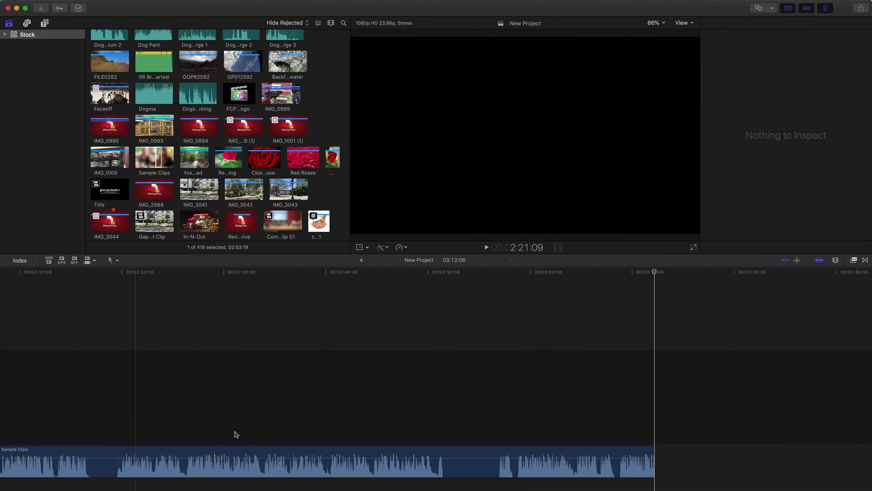
{"action": "scroll", "coordinate": [234, 413], "scroll_direction": "left", "scroll_amount": 5}
{"action": "scroll", "coordinate": [233, 413], "scroll_direction": "left", "scroll_amount": 15}
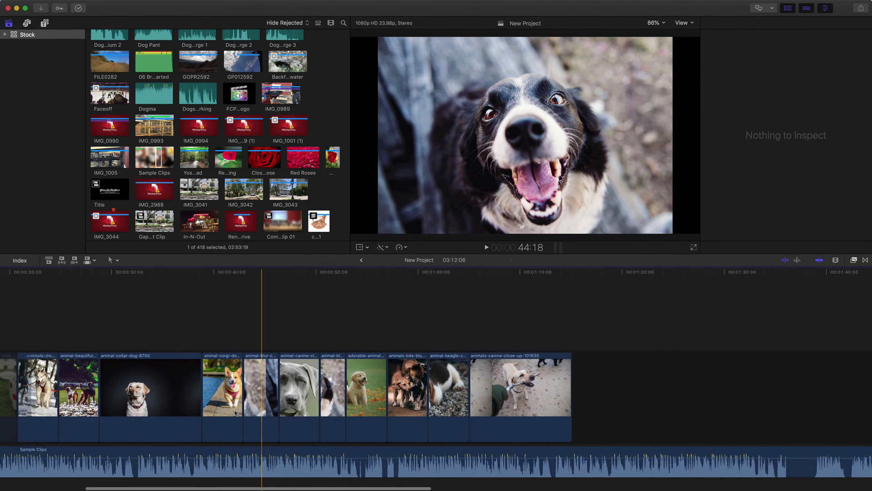
{"action": "scroll", "coordinate": [241, 411], "scroll_direction": "down", "scroll_amount": 1}
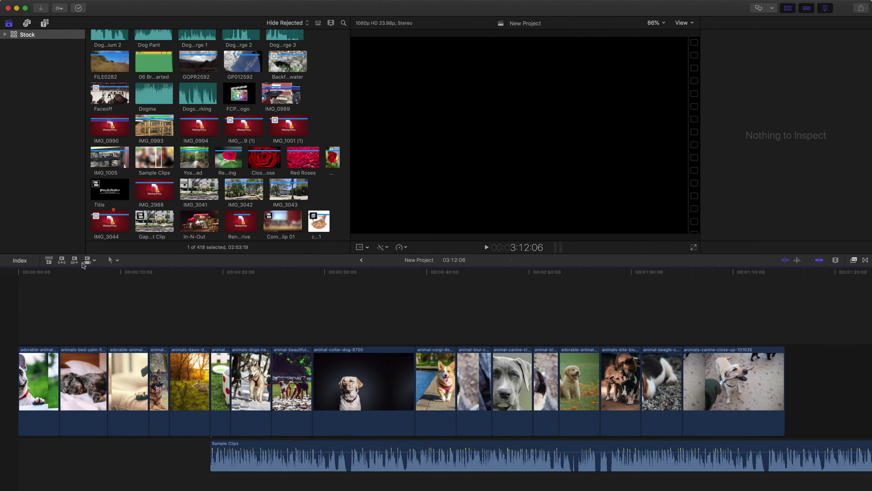
Switch edits to All and mark a shorter Sample Clips range of 01:25:19
{"action": "left_click", "coordinate": [93, 260]}
{"action": "left_click", "coordinate": [108, 271]}
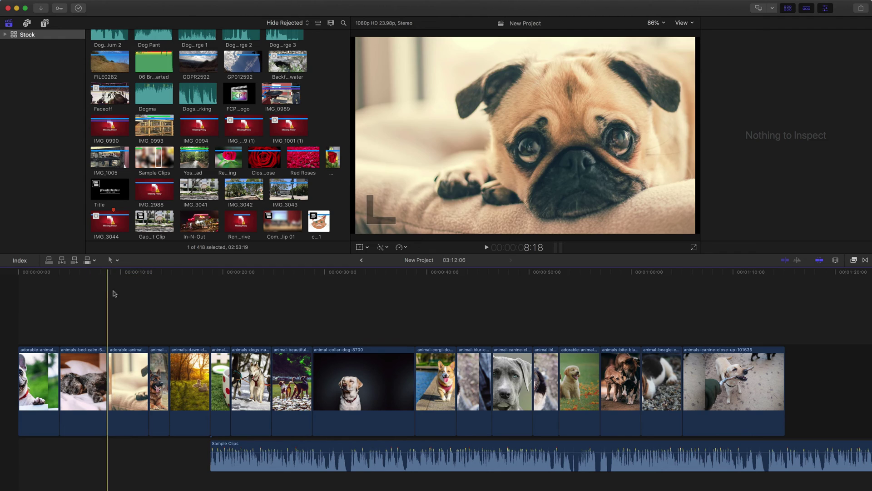
{"action": "left_click", "coordinate": [510, 377]}
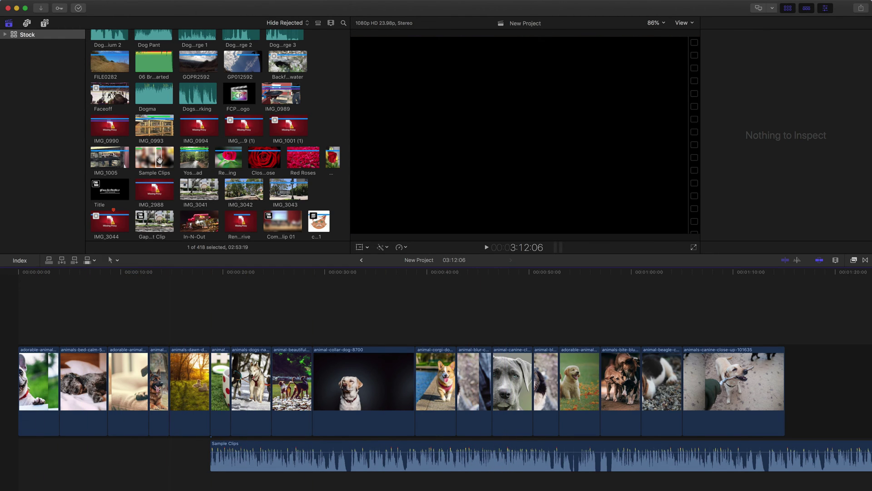
{"action": "key", "text": "super+4"}
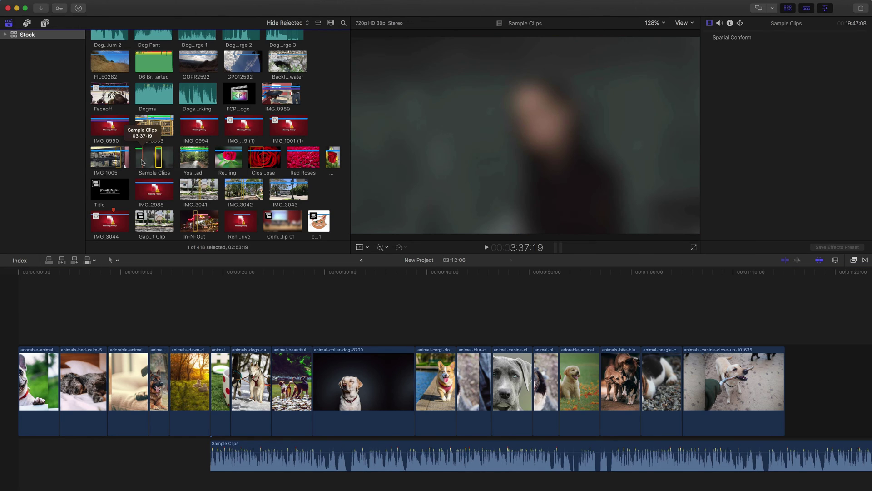
{"action": "key", "text": "o"}
Connect the shorter range as audio only at the project start and delete the earlier audio clip
{"action": "left_click", "coordinate": [93, 260]}
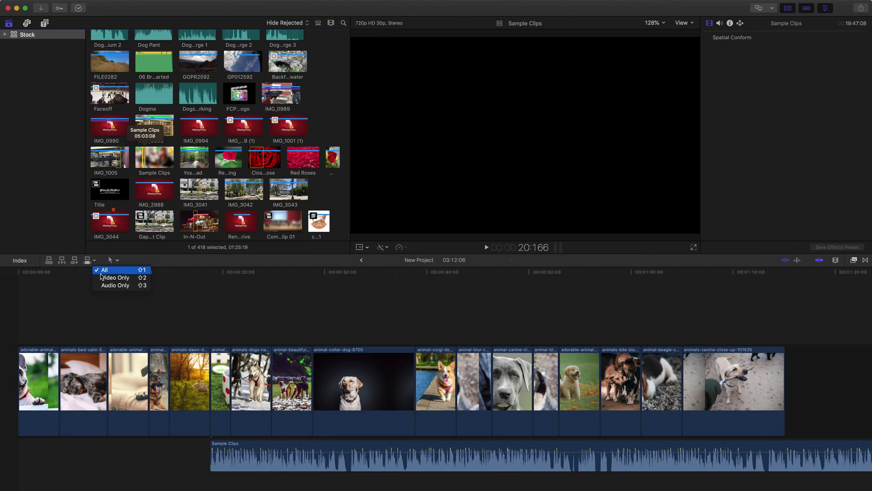
{"action": "left_click", "coordinate": [105, 288]}
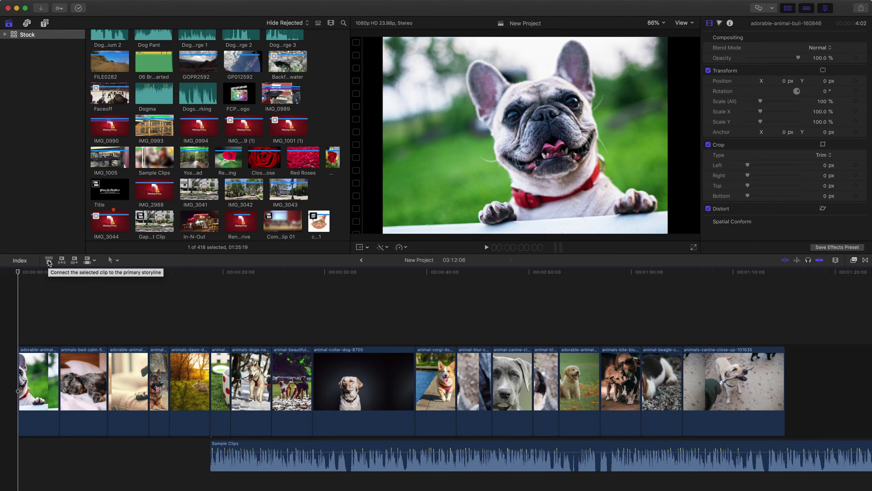
{"action": "left_click", "coordinate": [49, 261]}
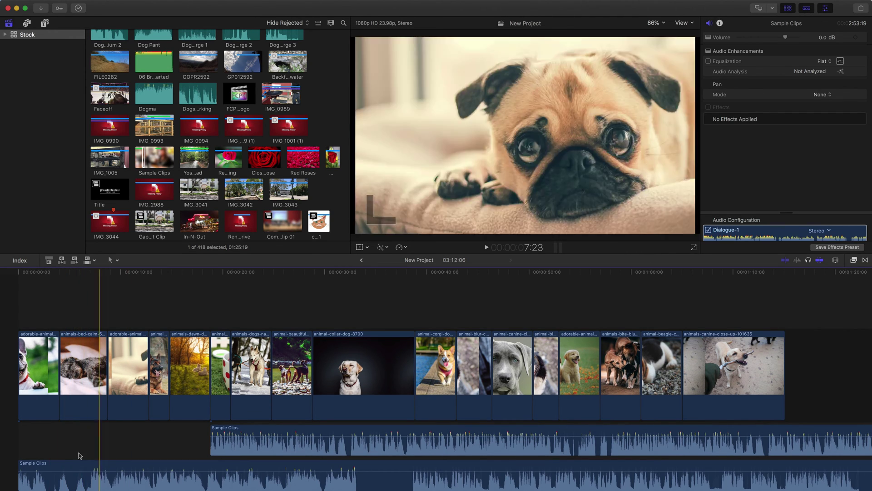
{"action": "left_click", "coordinate": [348, 439]}
{"action": "key", "text": "BackSpace"}
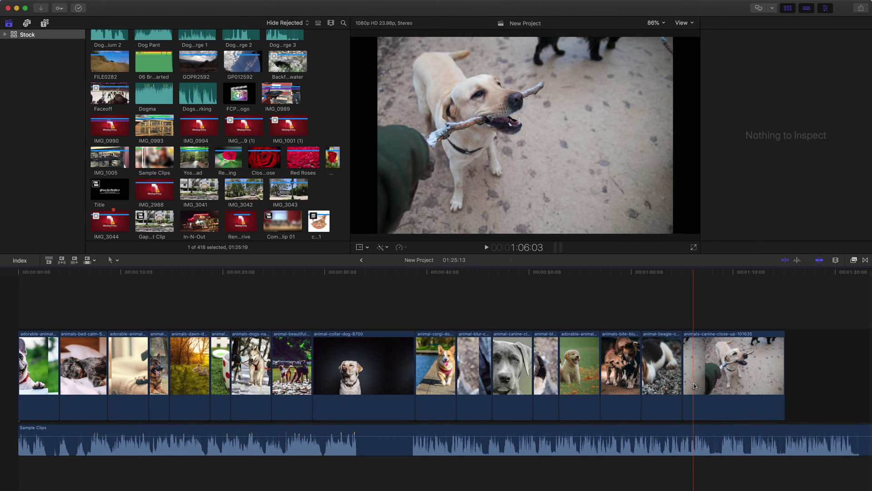
{"action": "left_click", "coordinate": [94, 260]}
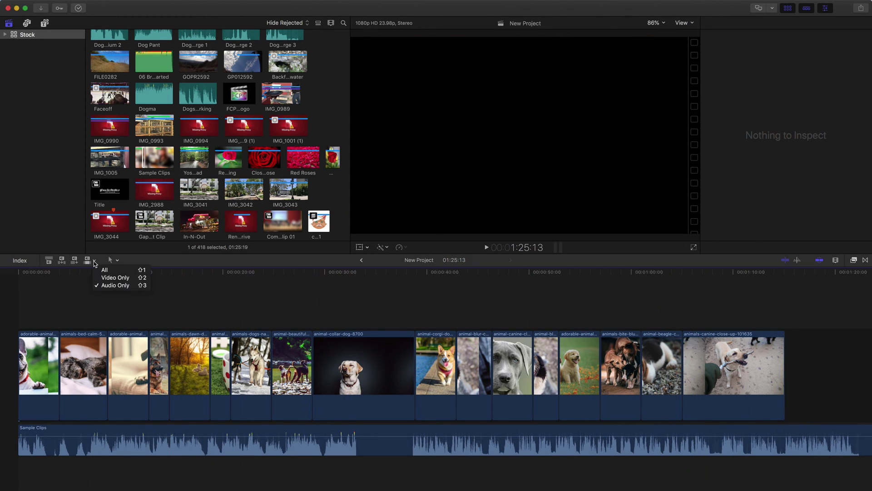
Choose All in the edit-mode dropdown so edits bring in video and audio
{"action": "left_click", "coordinate": [105, 270]}
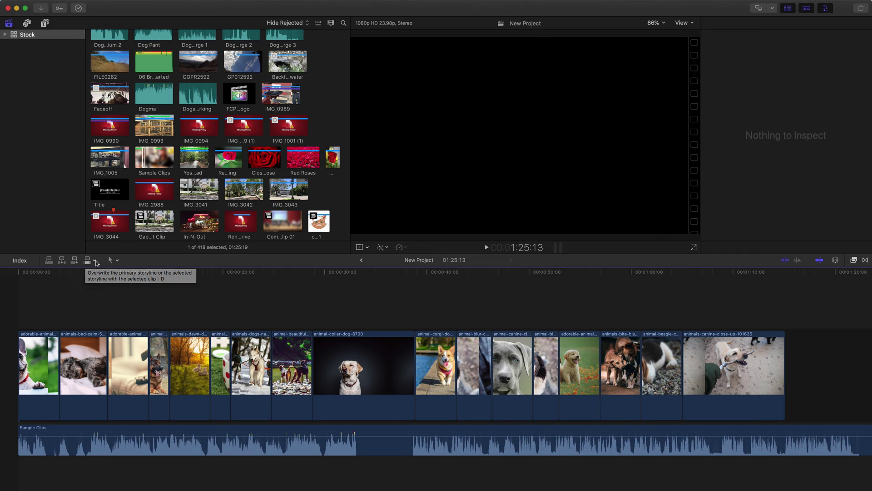
{"action": "left_click", "coordinate": [94, 260]}
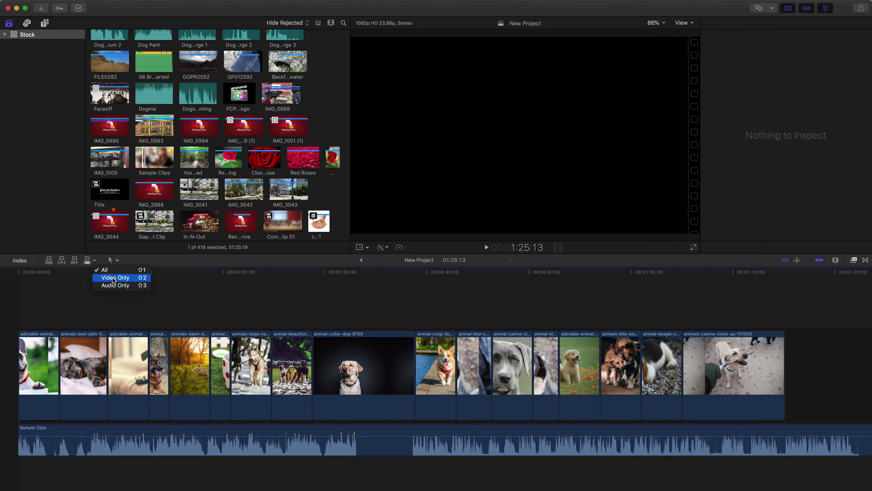
{"action": "left_click", "coordinate": [98, 262]}
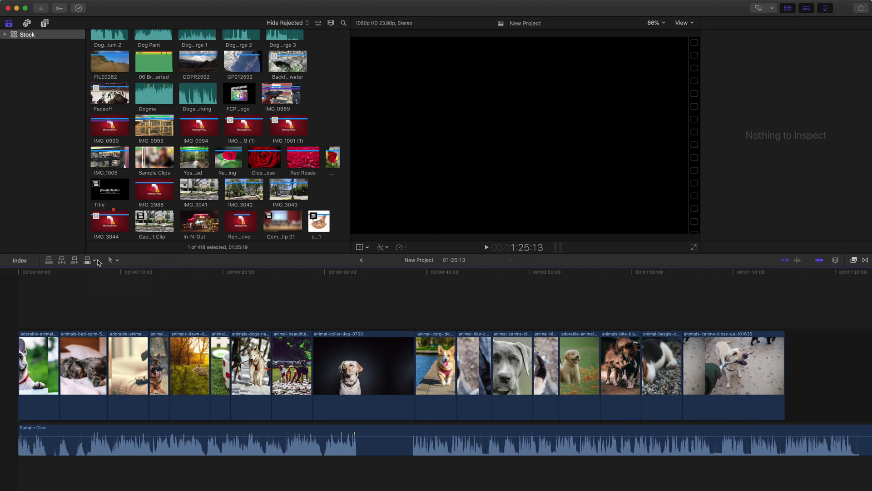